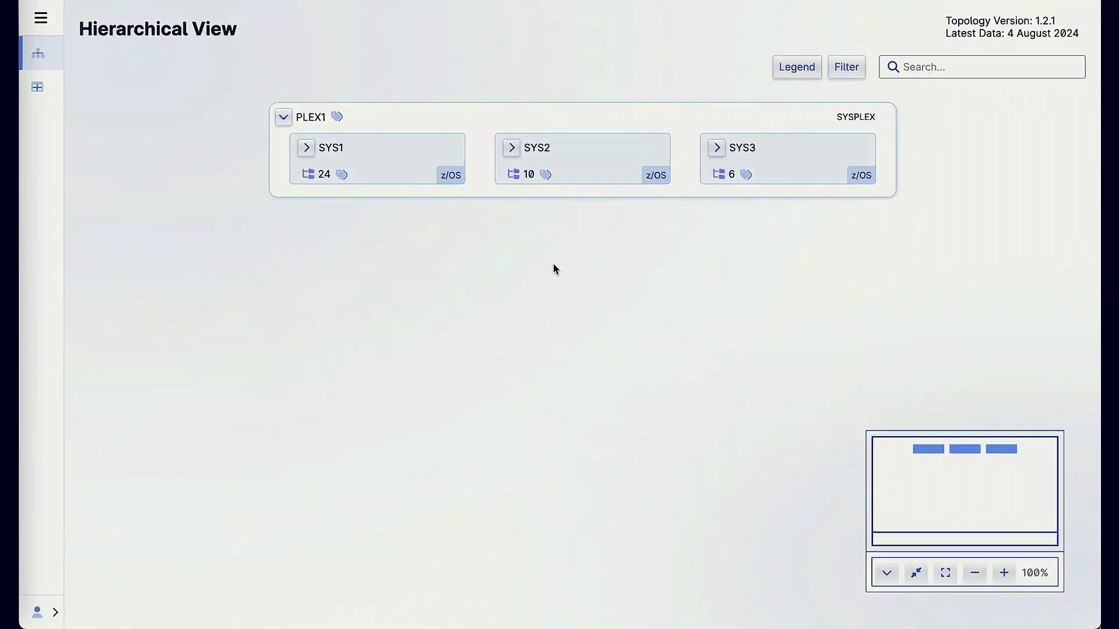
Step: Expand SYS1 and PAOR01, inspect APPL's tags, then collapse PAOR01 again
{"action": "left_click", "coordinate": [306, 148]}
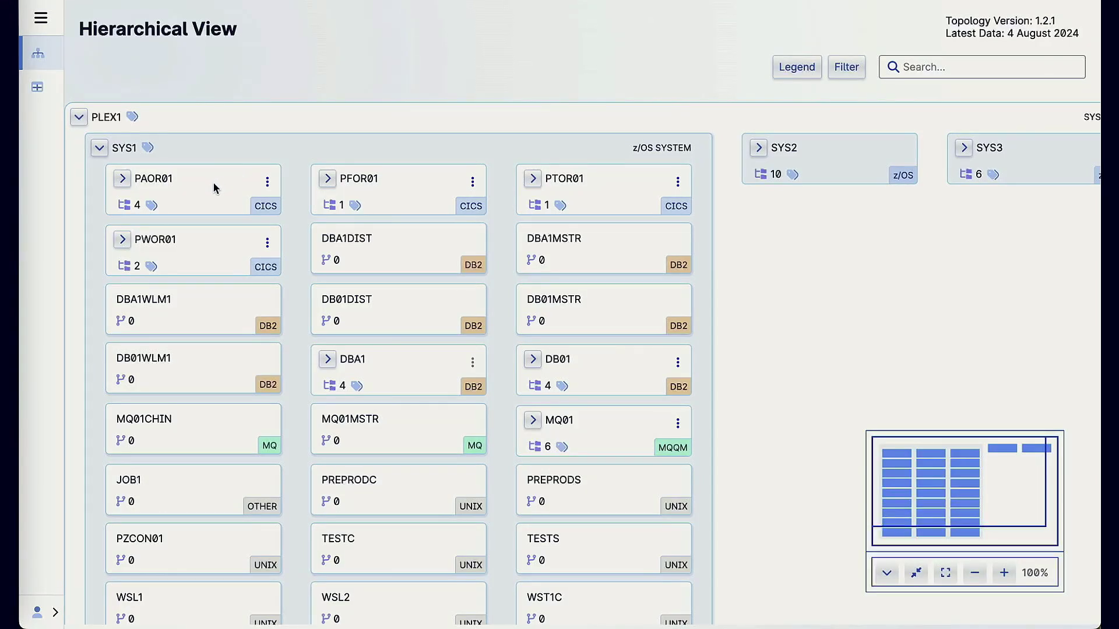
{"action": "left_click", "coordinate": [122, 178]}
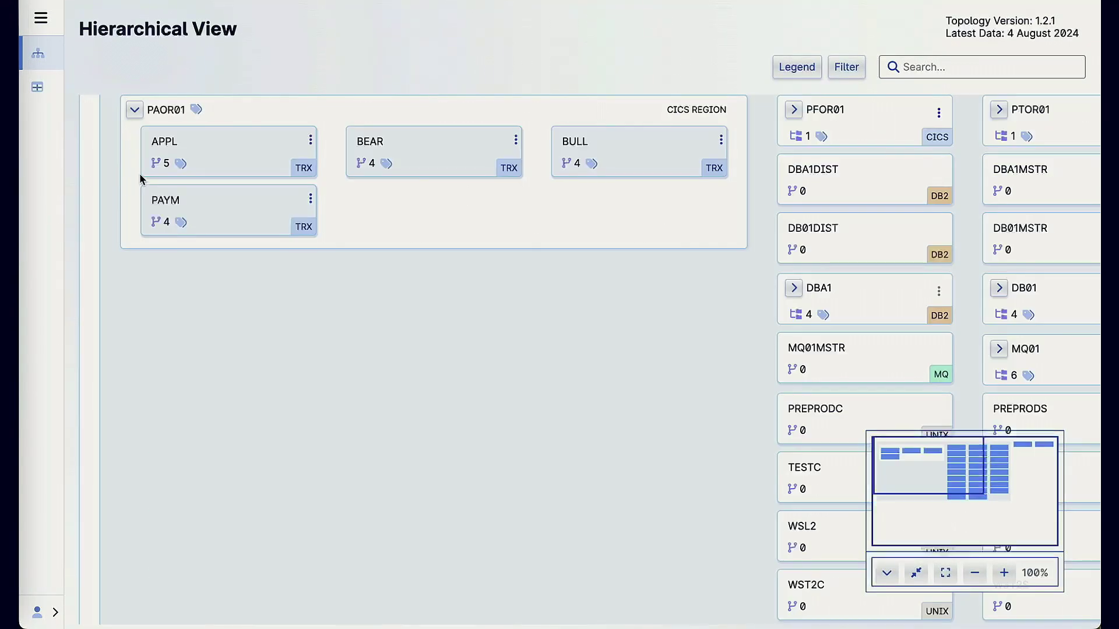
{"action": "left_click", "coordinate": [181, 163]}
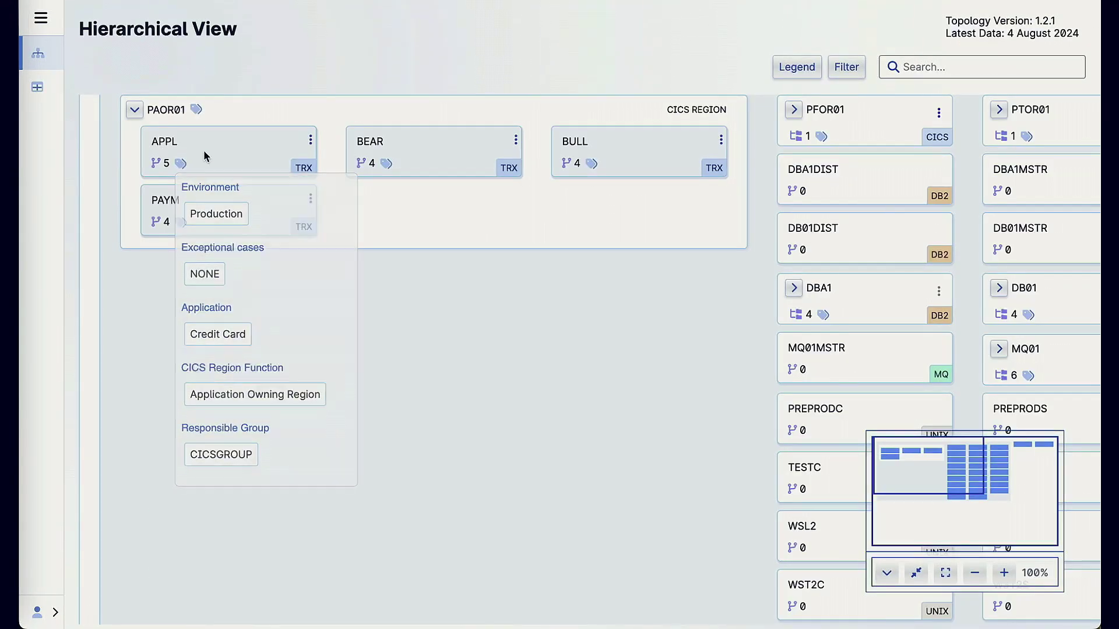
{"action": "mouse_move", "coordinate": [387, 164]}
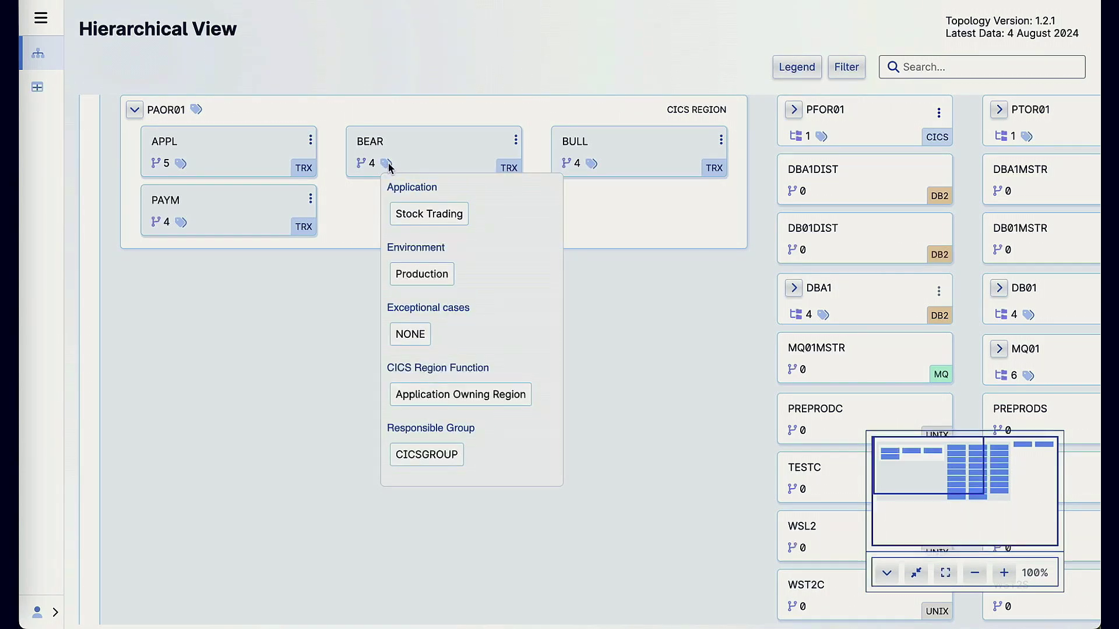
{"action": "mouse_move", "coordinate": [195, 111]}
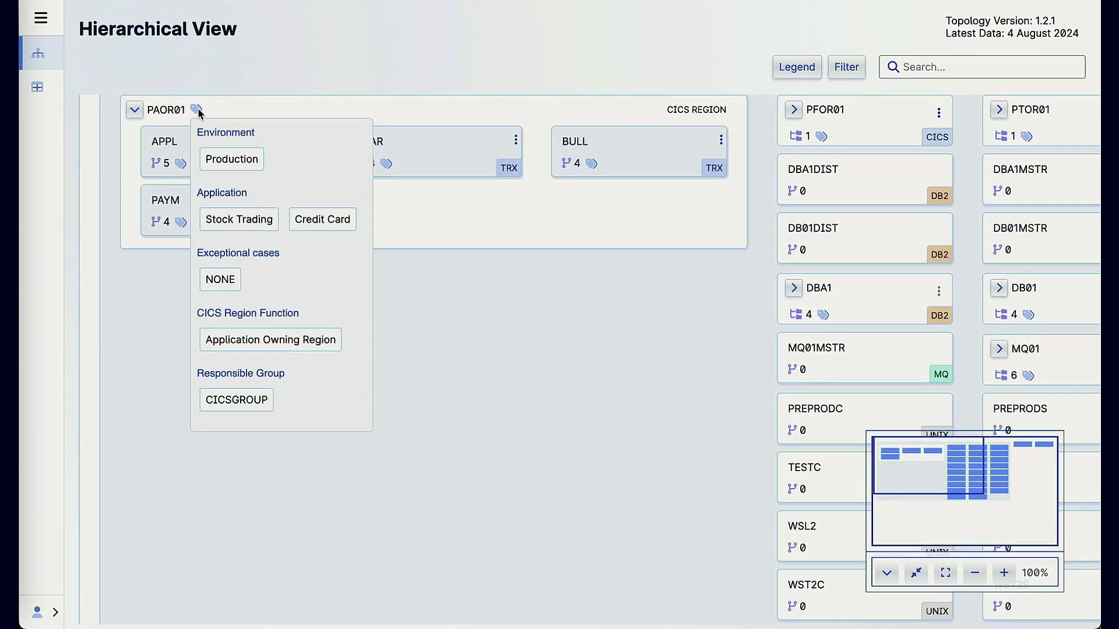
{"action": "left_click", "coordinate": [135, 110]}
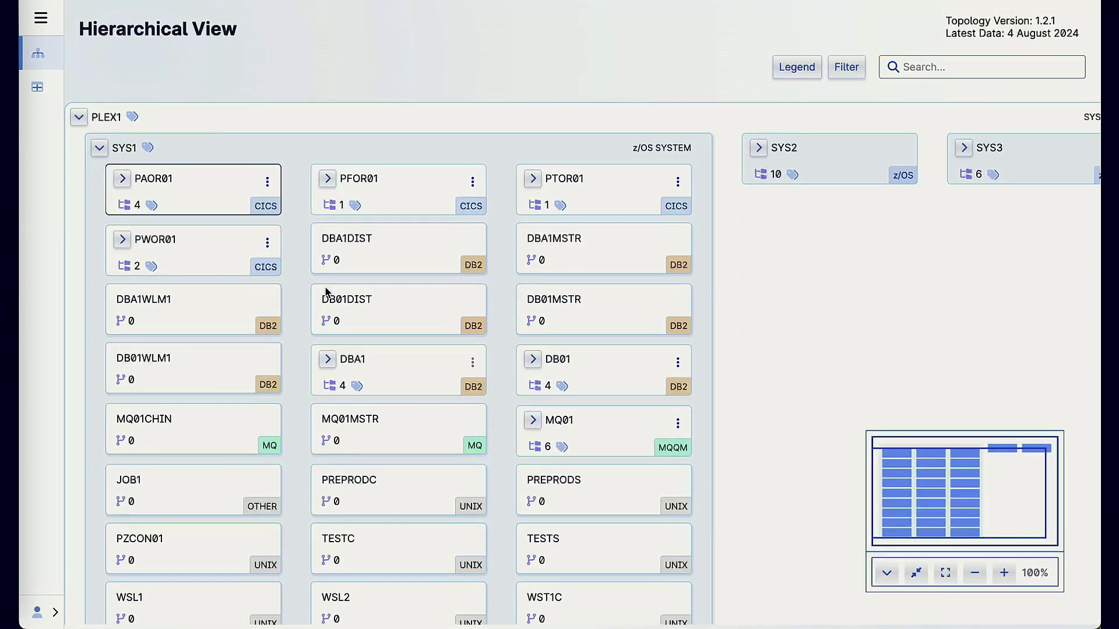
Step: Expand DB01 and PCCPL01's packages, collapse DB01, and open MQ01's Component View
{"action": "mouse_move", "coordinate": [562, 393]}
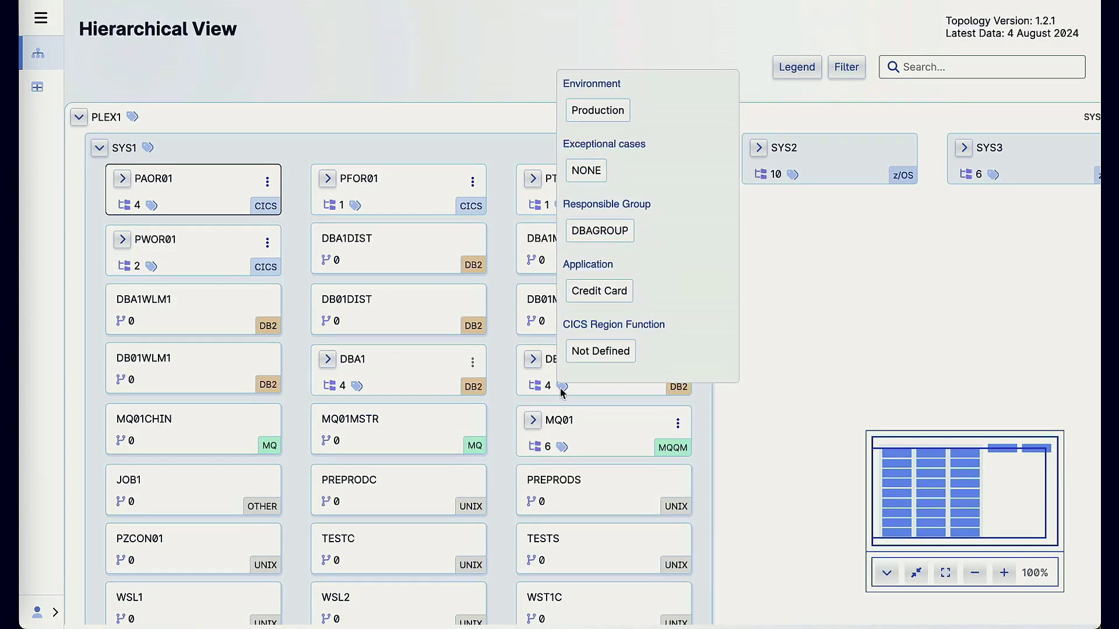
{"action": "left_click", "coordinate": [532, 358]}
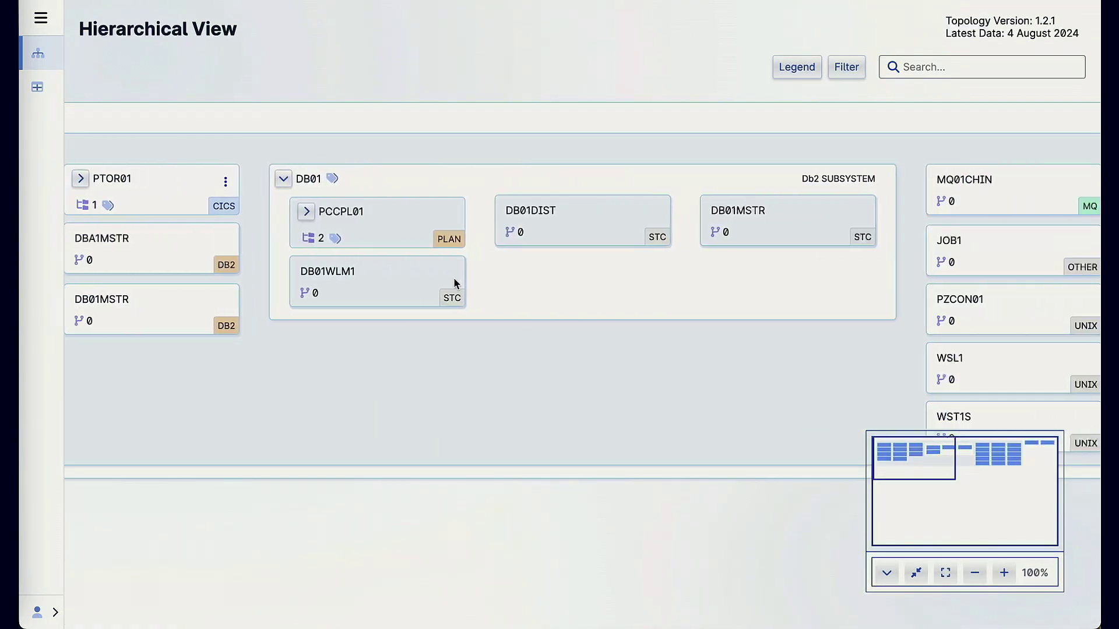
{"action": "left_click", "coordinate": [306, 212]}
{"action": "mouse_move", "coordinate": [431, 265]}
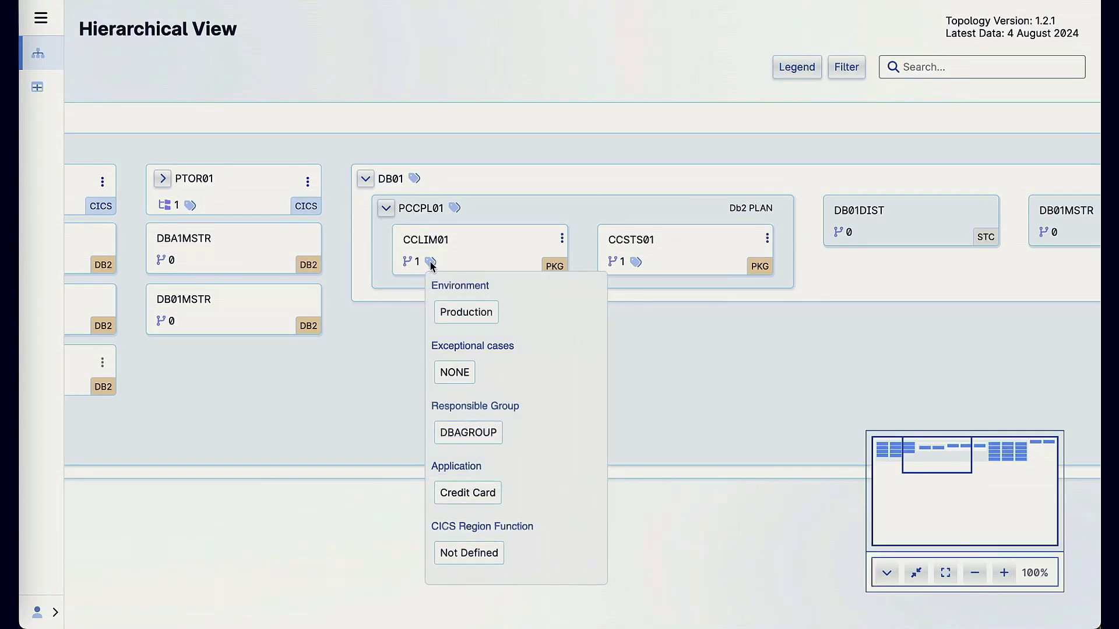
{"action": "mouse_move", "coordinate": [443, 211]}
{"action": "scroll", "coordinate": [442, 209], "scroll_direction": "left", "scroll_amount": 10}
{"action": "mouse_move", "coordinate": [147, 166]}
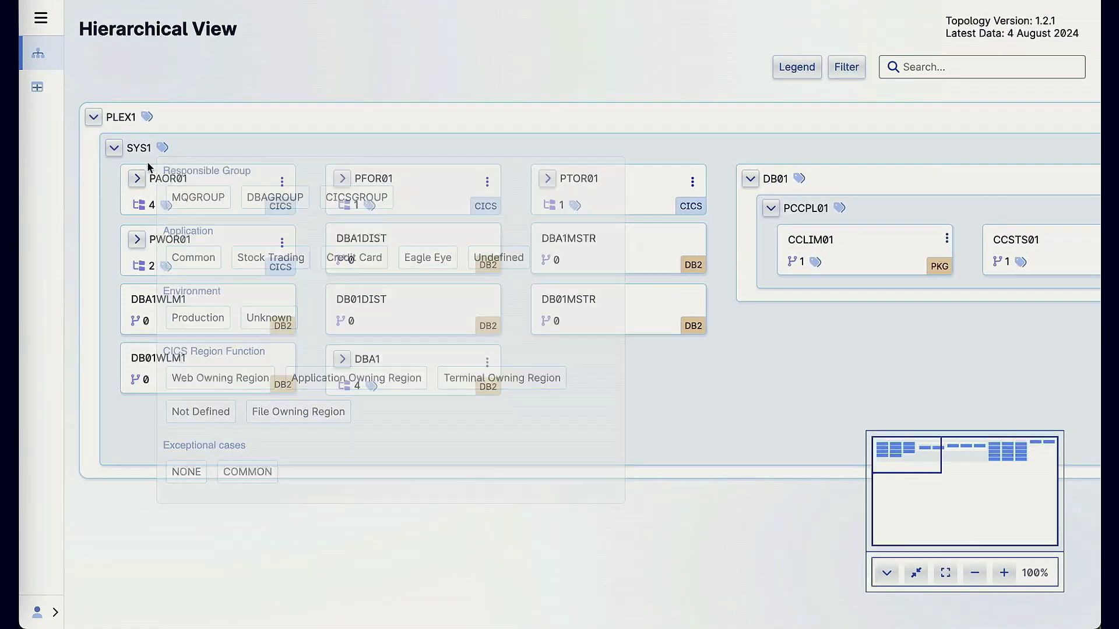
{"action": "left_click", "coordinate": [750, 178]}
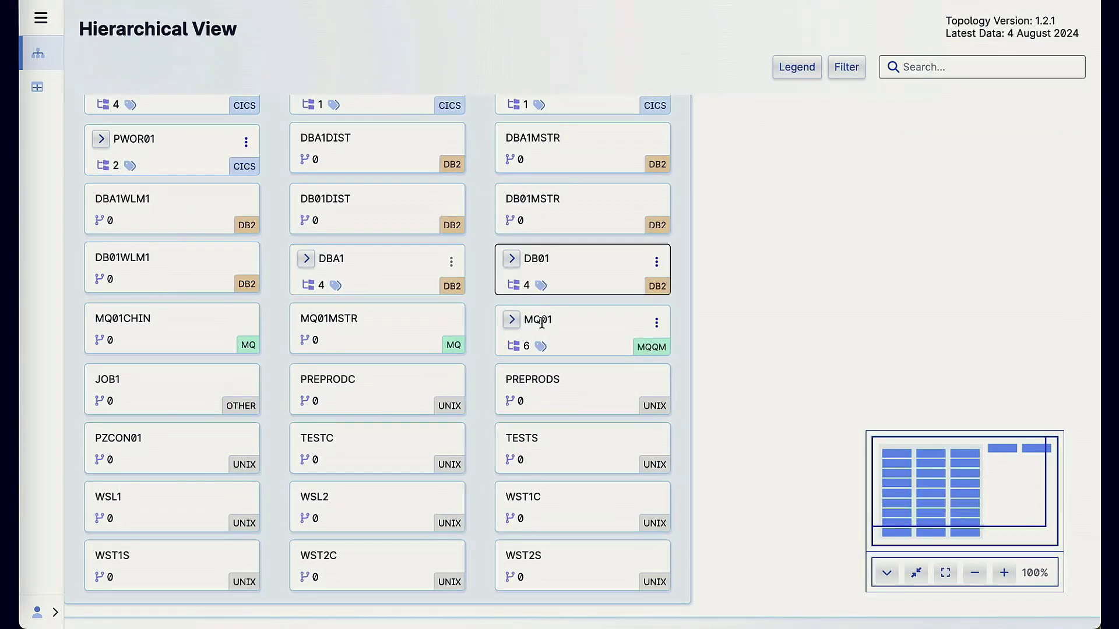
{"action": "left_click", "coordinate": [657, 324]}
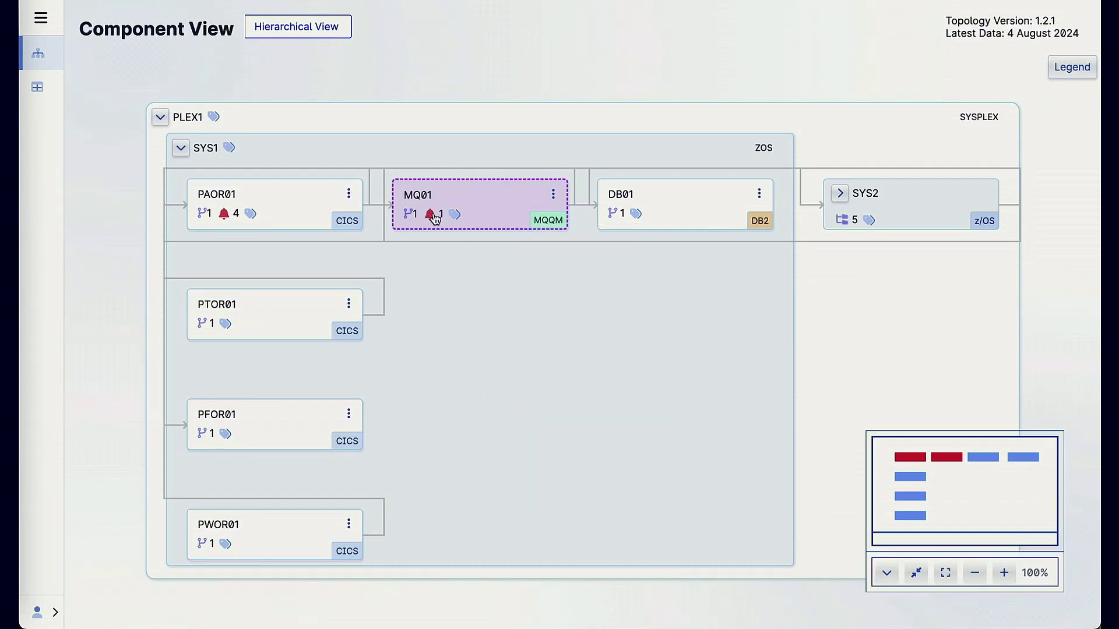
Step: Show MQ01's children in Hierarchical View and bring up CC.PENDING's action menu
{"action": "mouse_move", "coordinate": [433, 220]}
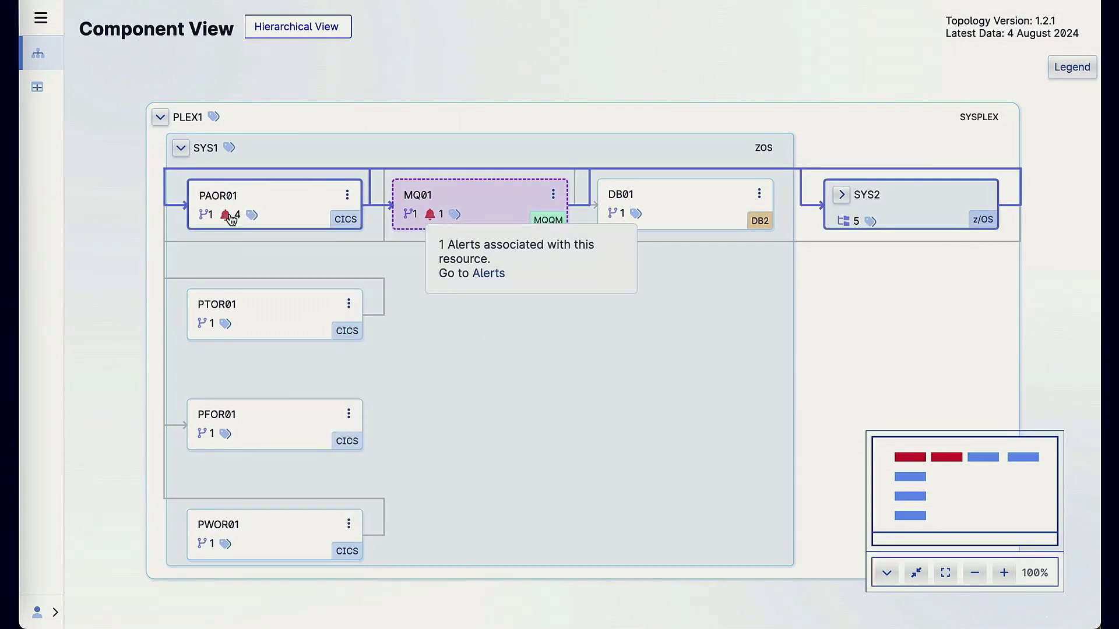
{"action": "mouse_move", "coordinate": [225, 215]}
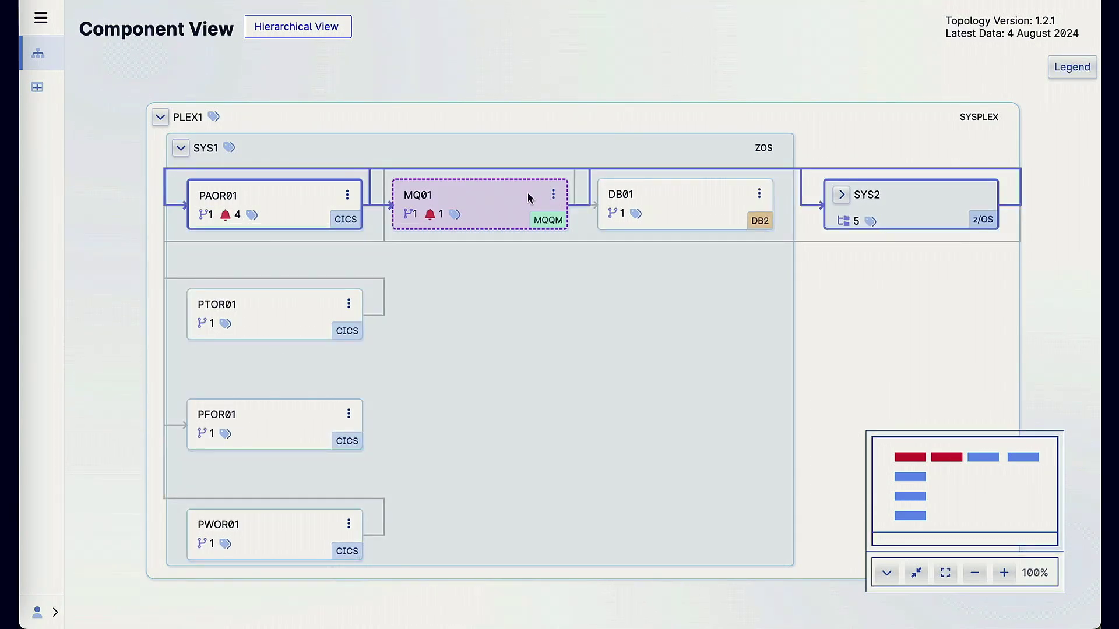
{"action": "left_click", "coordinate": [553, 195]}
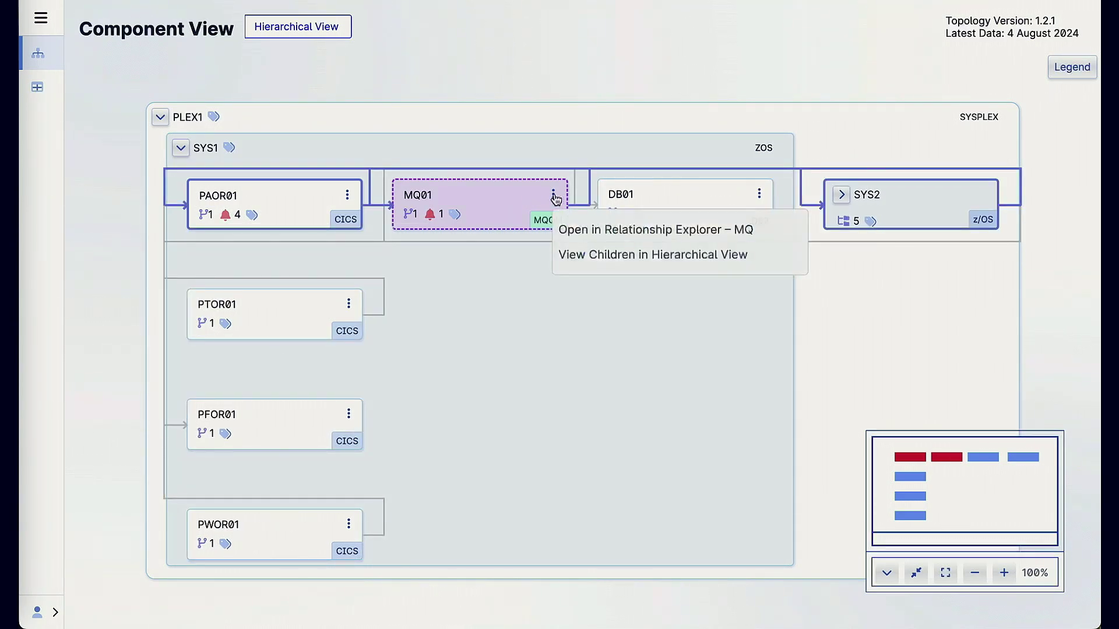
{"action": "left_click", "coordinate": [606, 254]}
{"action": "left_click", "coordinate": [328, 234]}
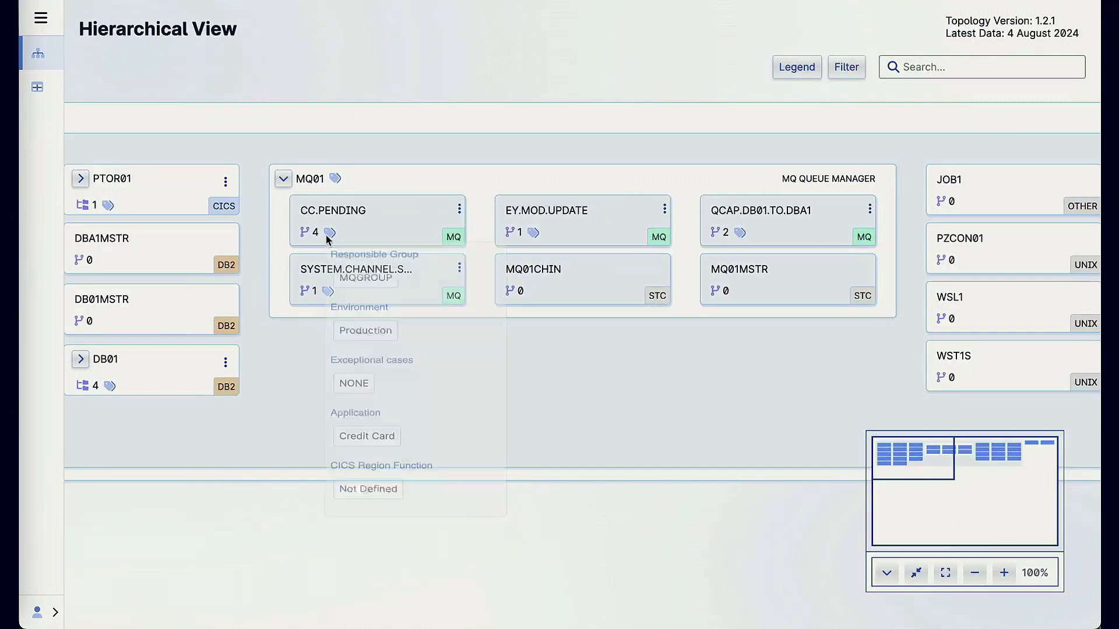
{"action": "left_click", "coordinate": [459, 210]}
Step: Open CC.PENDING's Connected View and expand PAYM to reveal CCPY, INCO and PCCW
{"action": "left_click", "coordinate": [491, 239]}
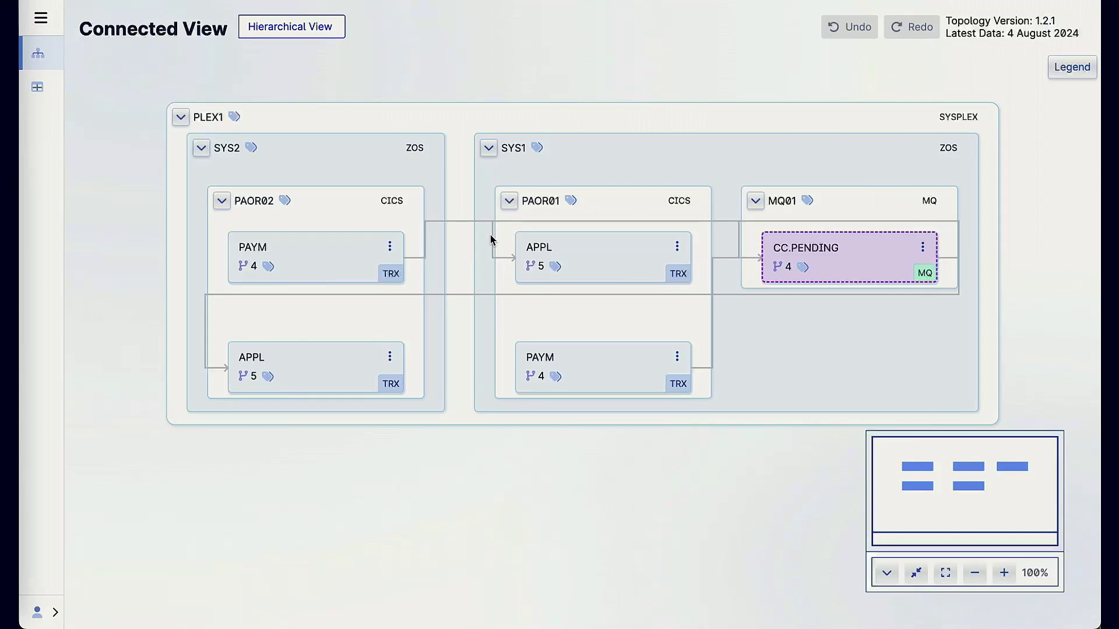
{"action": "left_click", "coordinate": [617, 264]}
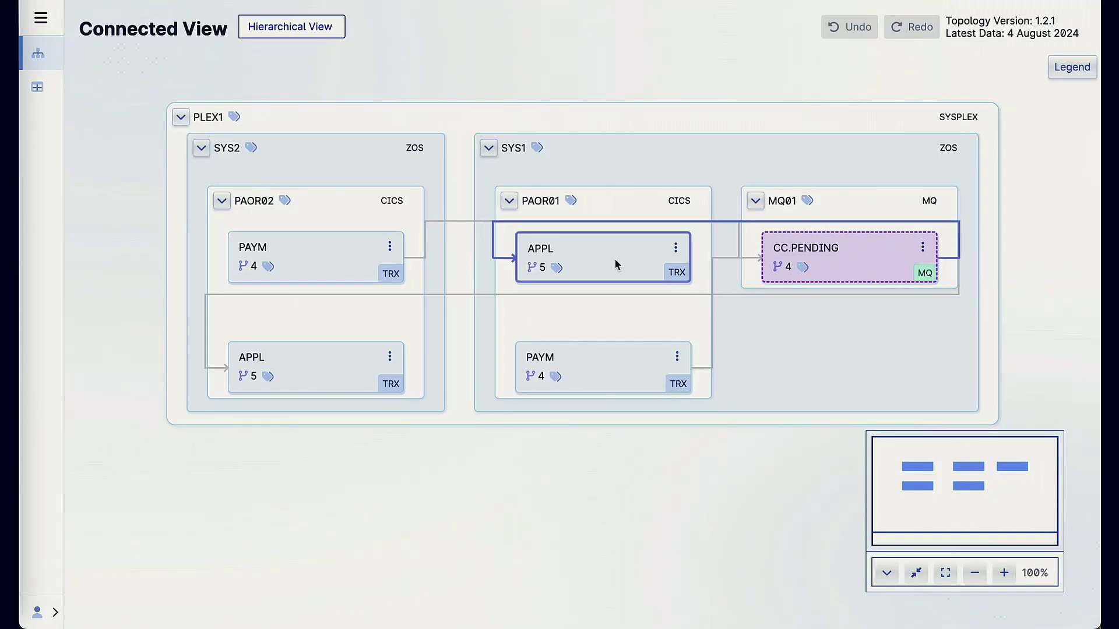
{"action": "left_click", "coordinate": [602, 378]}
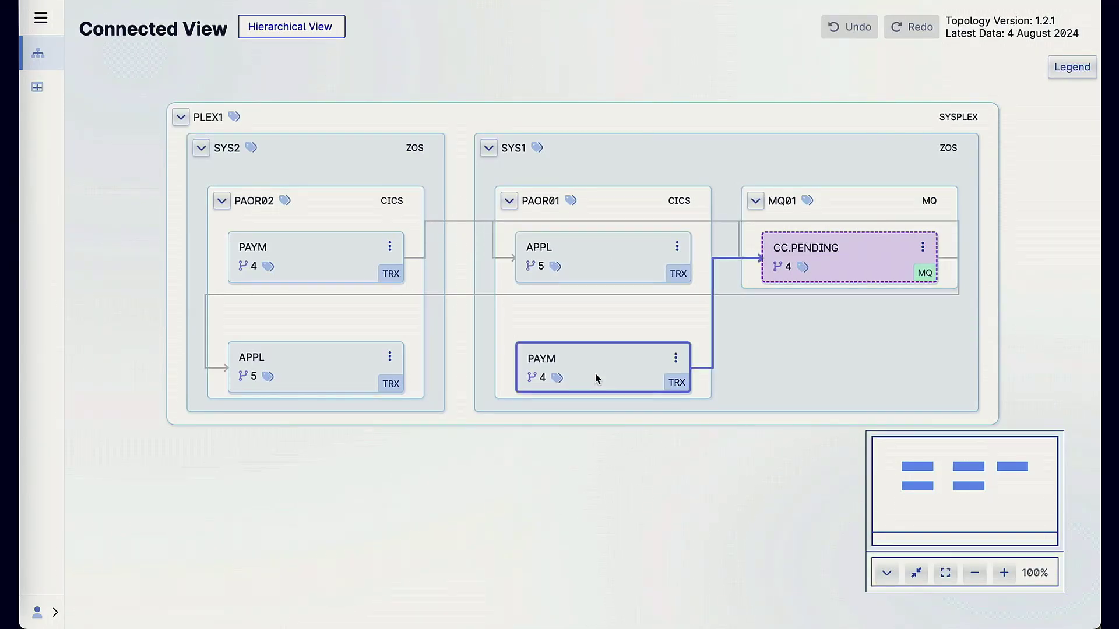
{"action": "left_click", "coordinate": [531, 377]}
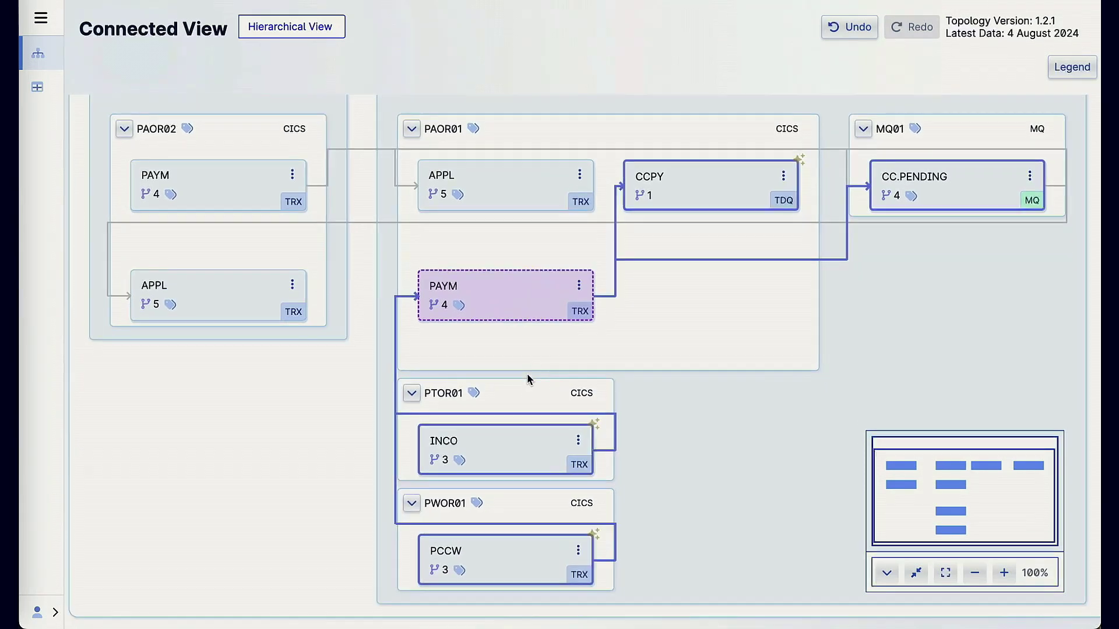
Step: Expand PCCW, ccPayService1, ccPayService2 and the /cc/paym endpoint to trace their links
{"action": "left_click", "coordinate": [434, 570]}
{"action": "left_click", "coordinate": [524, 313]}
{"action": "left_click", "coordinate": [502, 210]}
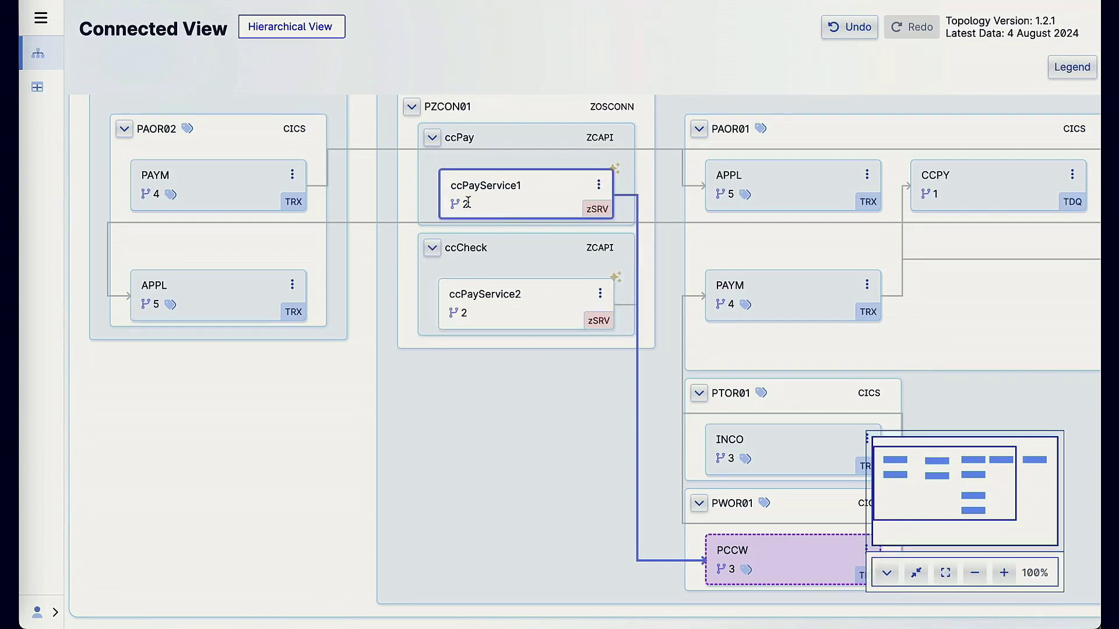
{"action": "left_click", "coordinate": [457, 205]}
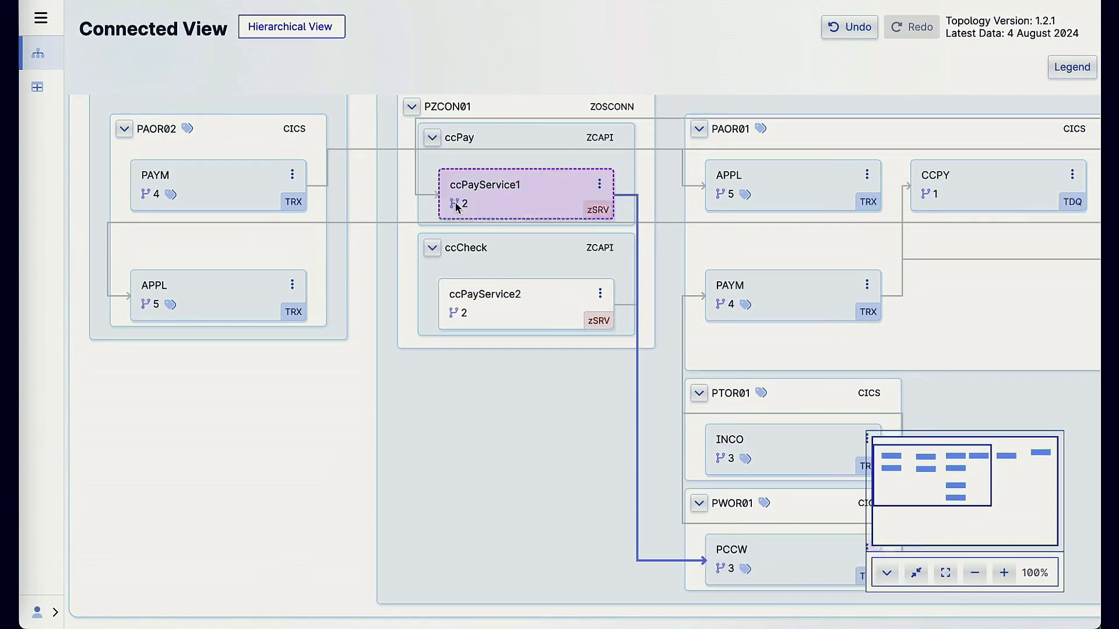
{"action": "left_click", "coordinate": [454, 315]}
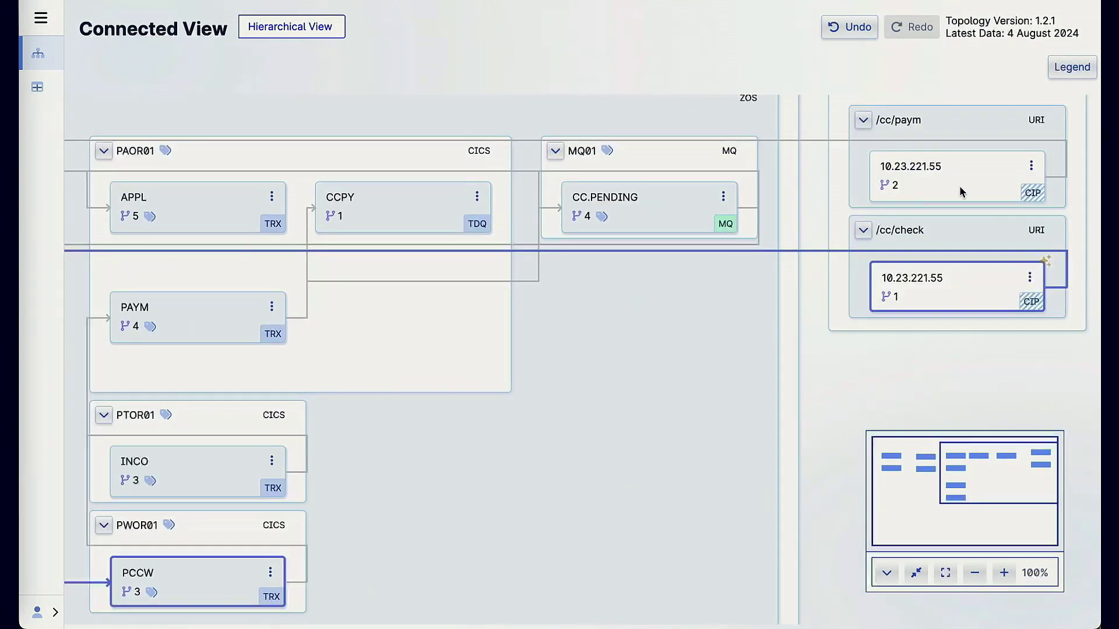
{"action": "left_click", "coordinate": [947, 187]}
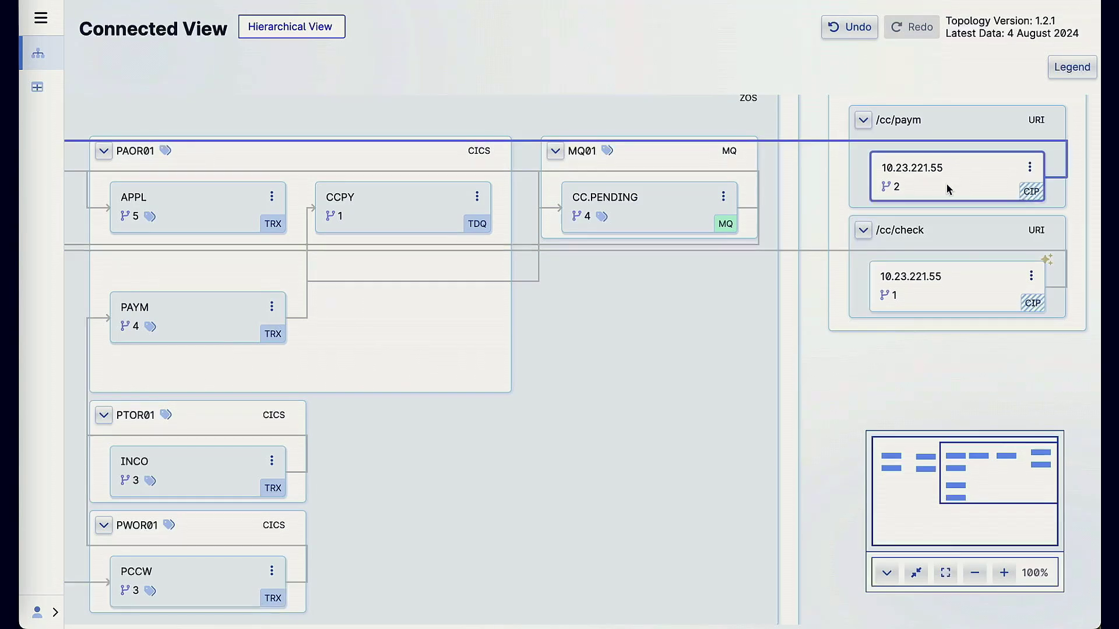
{"action": "left_click", "coordinate": [889, 187]}
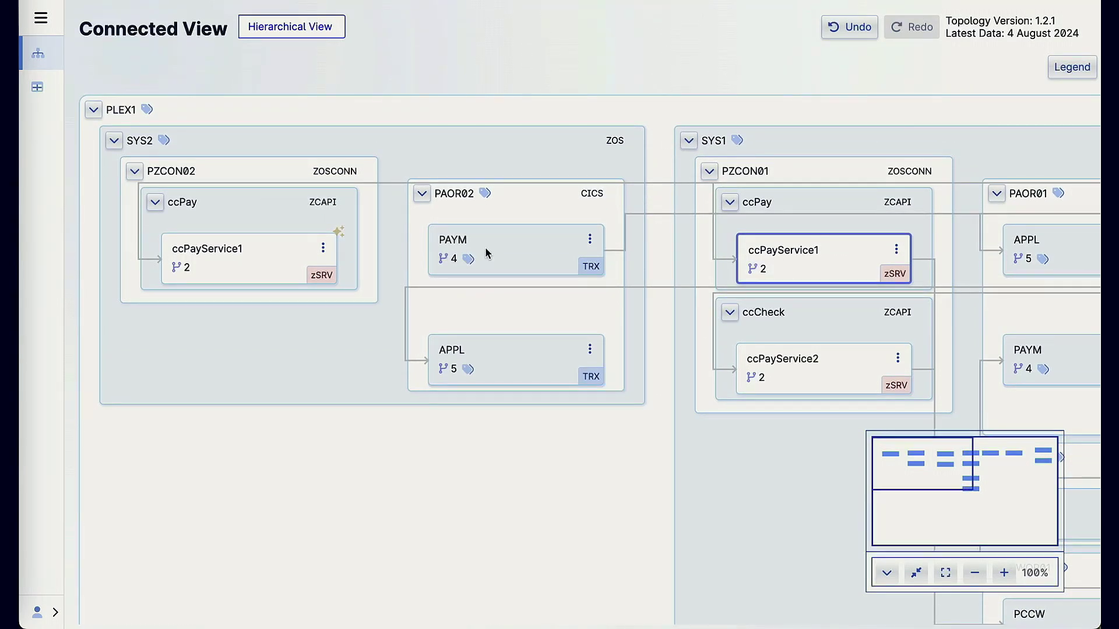
Step: Expand ccPayService1, PCCW and APPL in PAOR02 to reveal PWOR02, DB02 and PAOR03
{"action": "left_click", "coordinate": [484, 249]}
{"action": "left_click", "coordinate": [498, 361]}
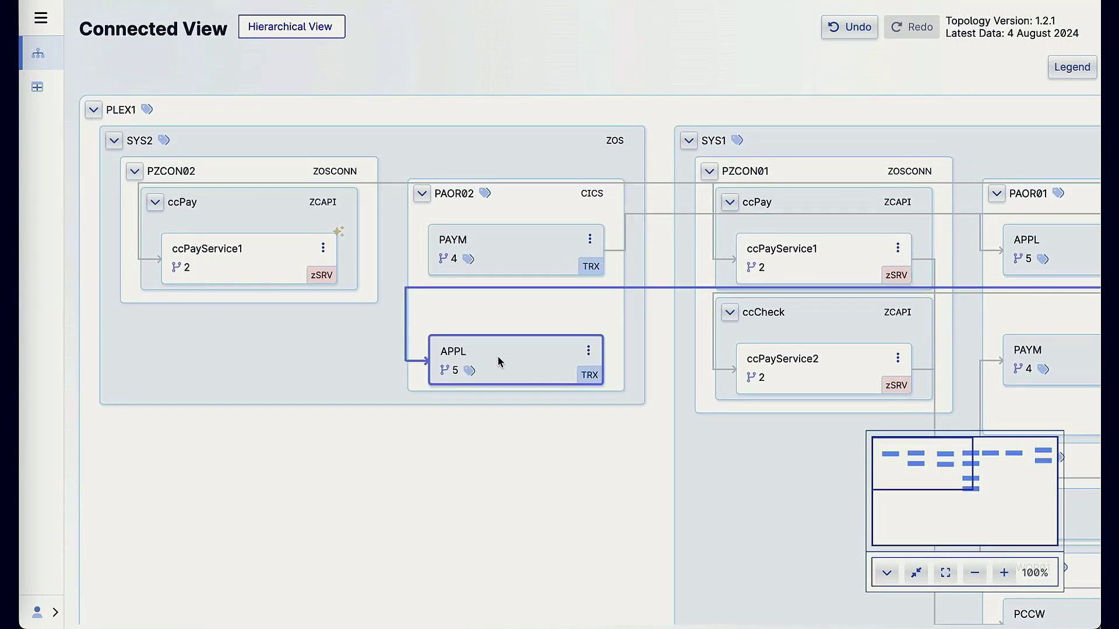
{"action": "left_click", "coordinate": [274, 247]}
{"action": "left_click", "coordinate": [179, 270]}
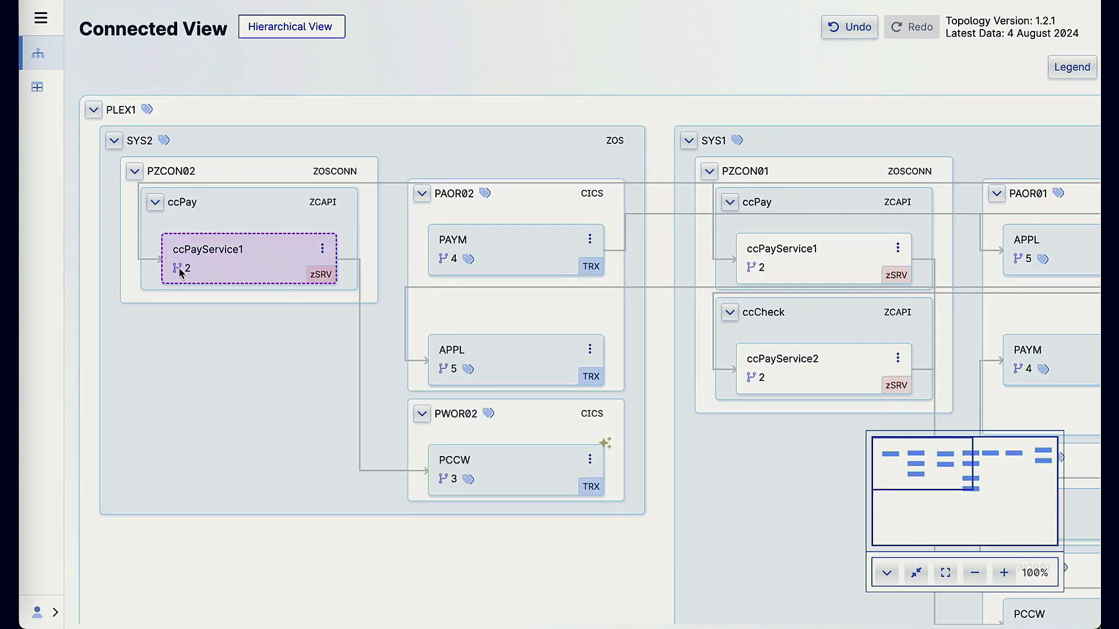
{"action": "left_click", "coordinate": [443, 482]}
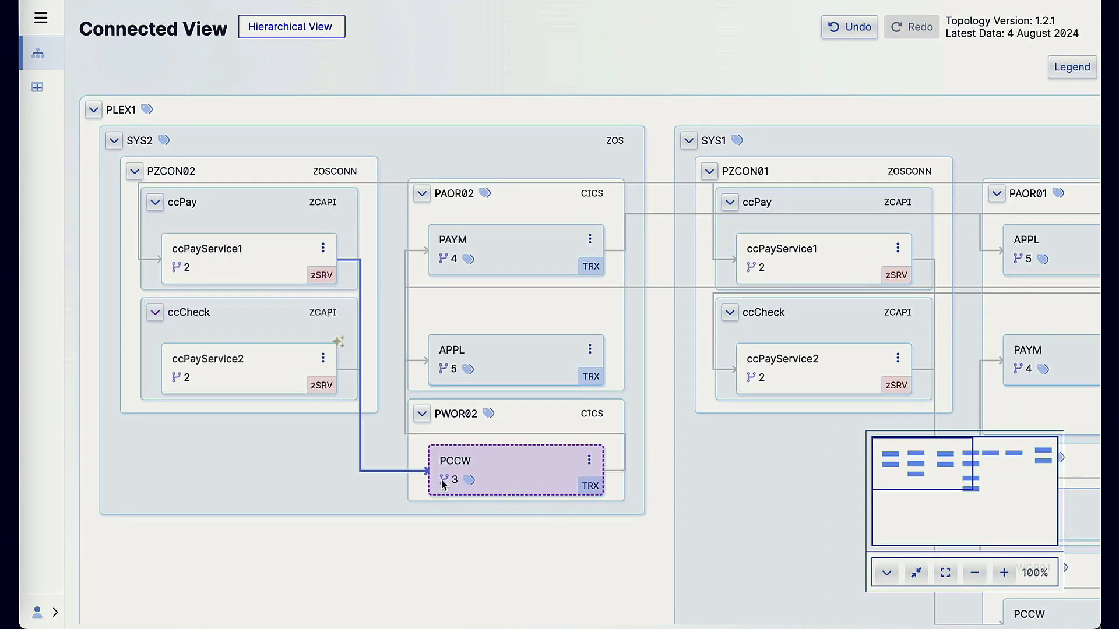
{"action": "left_click", "coordinate": [444, 371]}
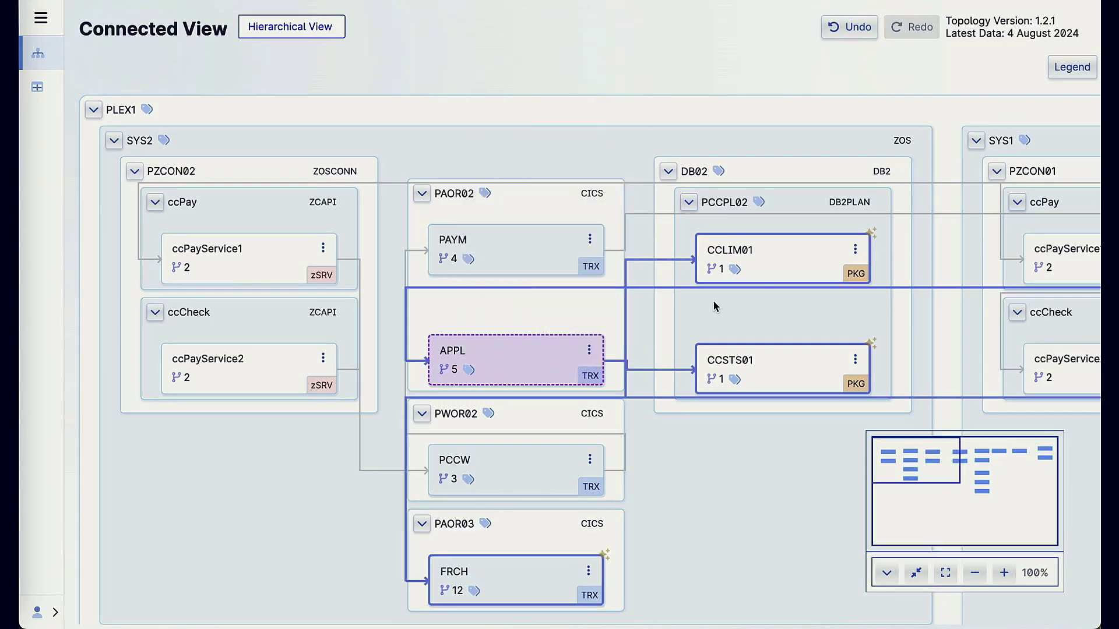
Step: Expand FRCH's downstream nodes, then return to Hierarchical View
{"action": "mouse_move", "coordinate": [735, 285]}
{"action": "scroll", "coordinate": [613, 414], "scroll_direction": "down", "scroll_amount": 3}
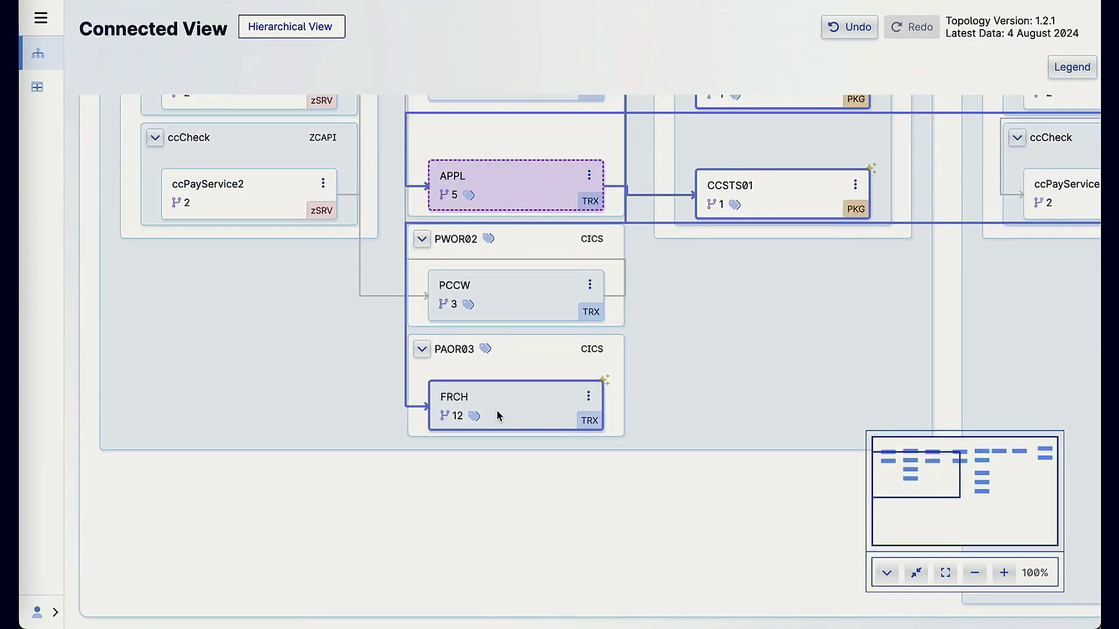
{"action": "left_click", "coordinate": [449, 418]}
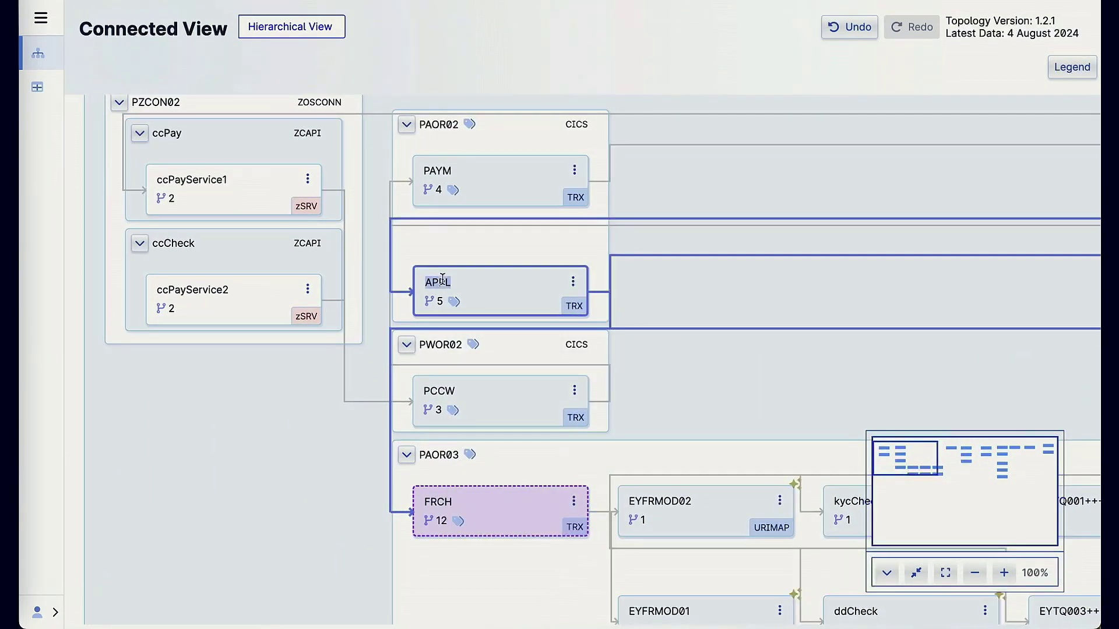
{"action": "left_click", "coordinate": [297, 34]}
Step: Search 'APP', jump to PAOR01's APPL transaction and open its Flow View
{"action": "left_click", "coordinate": [923, 67]}
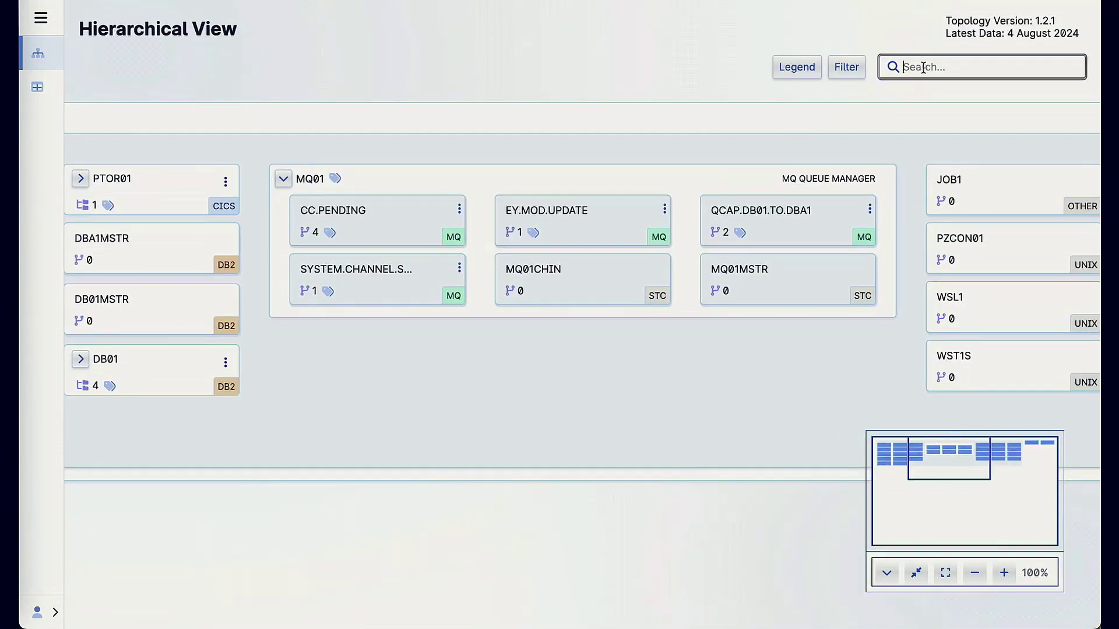
{"action": "type", "text": "APPL"}
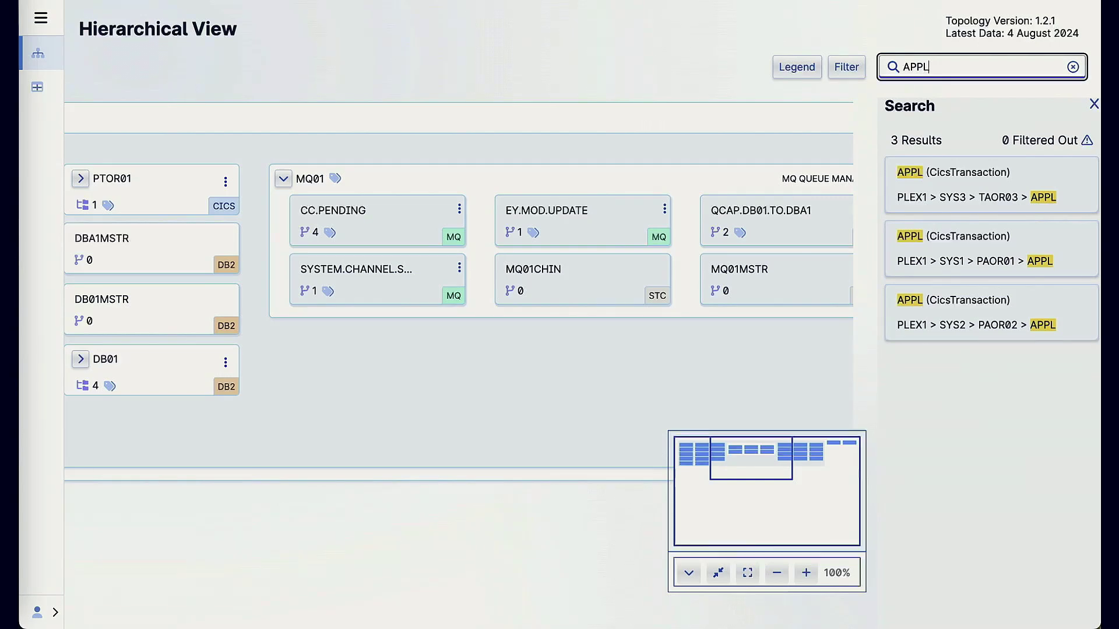
{"action": "left_click", "coordinate": [960, 265]}
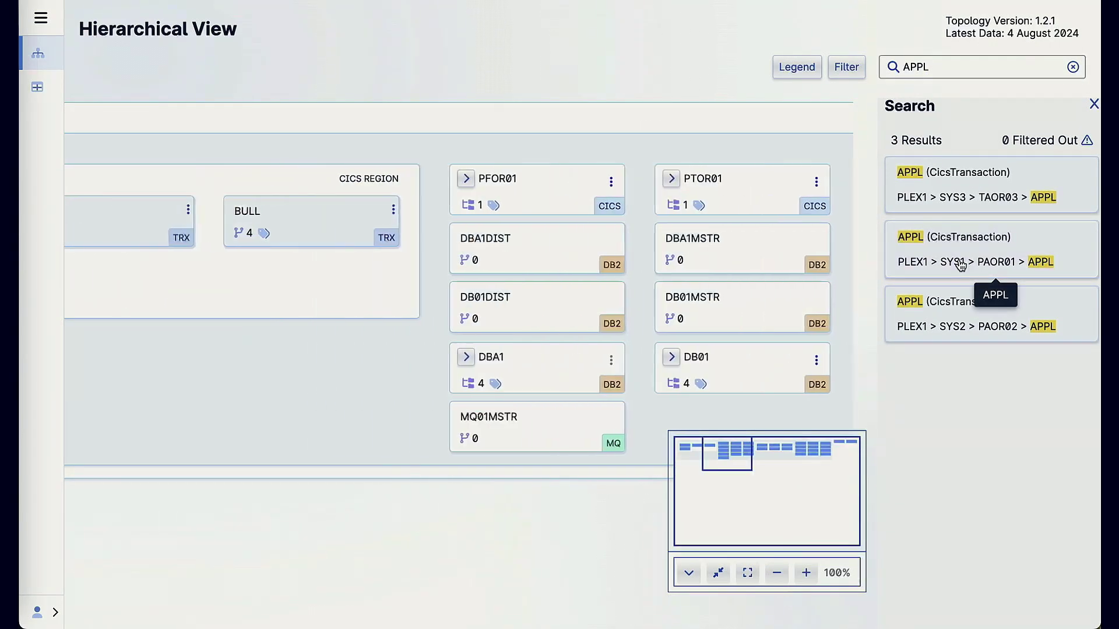
{"action": "left_click", "coordinate": [310, 213]}
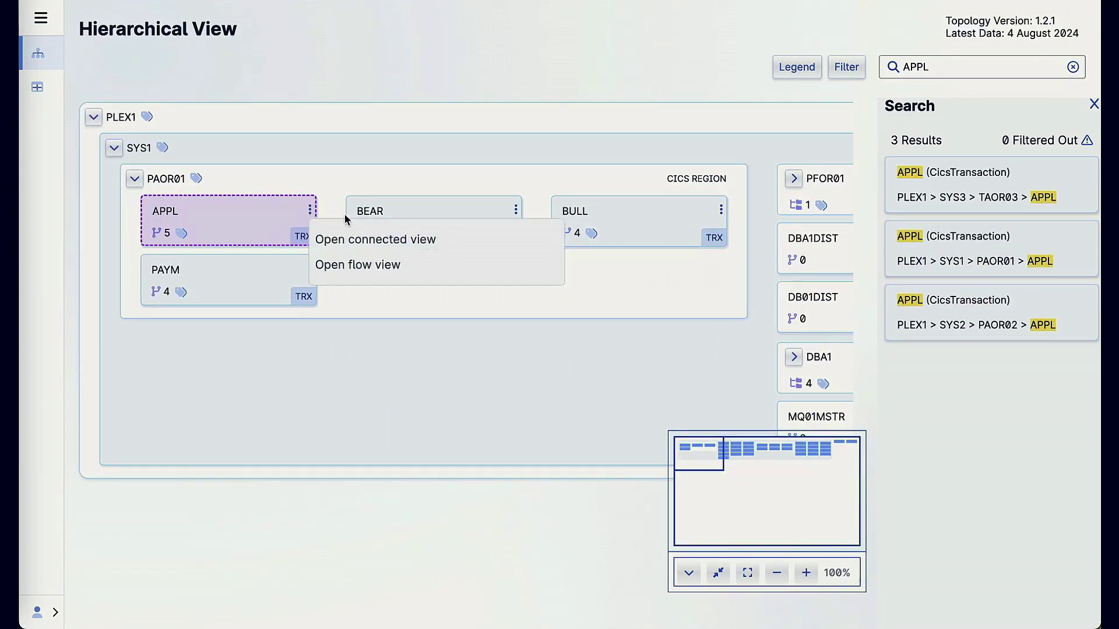
{"action": "left_click", "coordinate": [357, 262]}
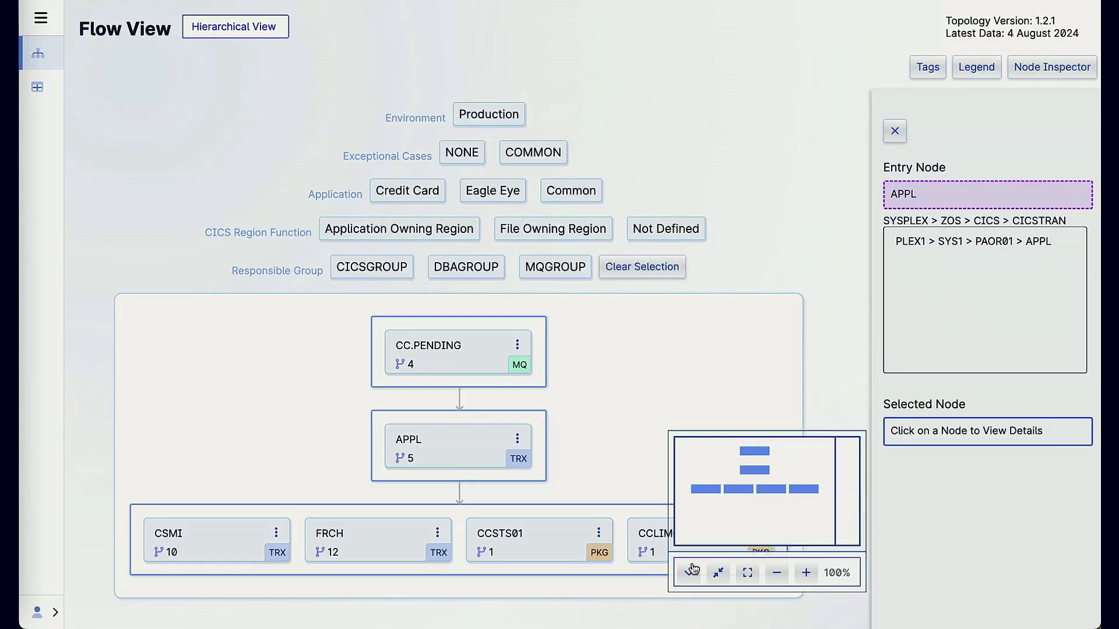
Step: Hide the minimap and tag flow nodes by Credit Card, Eagle Eye and Common applications
{"action": "left_click", "coordinate": [688, 573]}
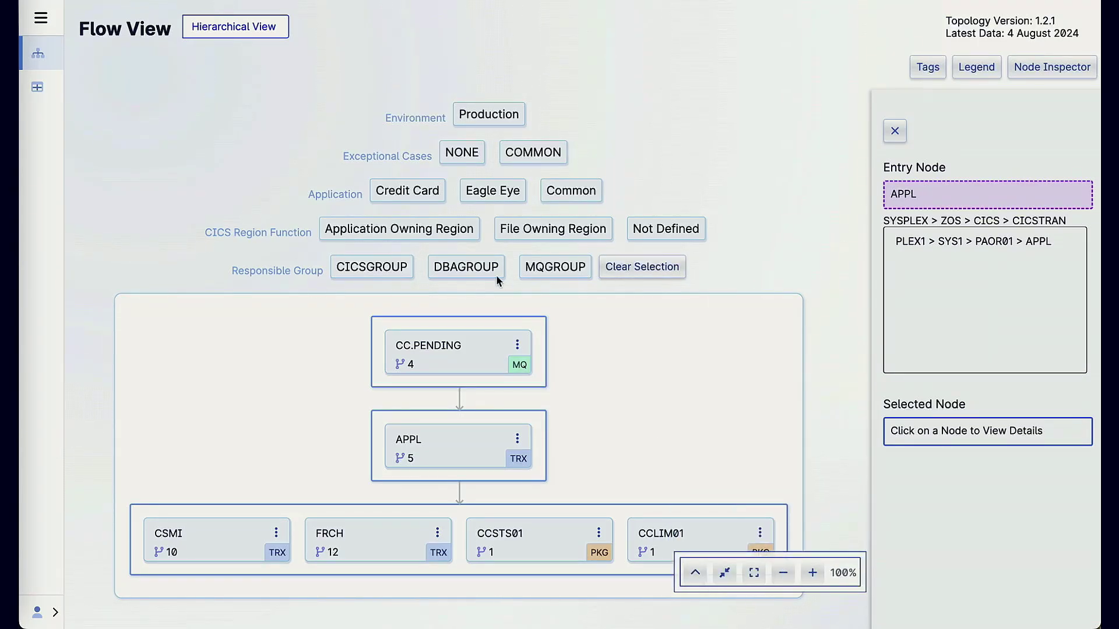
{"action": "left_click", "coordinate": [415, 233]}
{"action": "left_click", "coordinate": [415, 233]}
{"action": "left_click", "coordinate": [520, 232]}
{"action": "left_click", "coordinate": [520, 233]}
{"action": "left_click", "coordinate": [412, 191]}
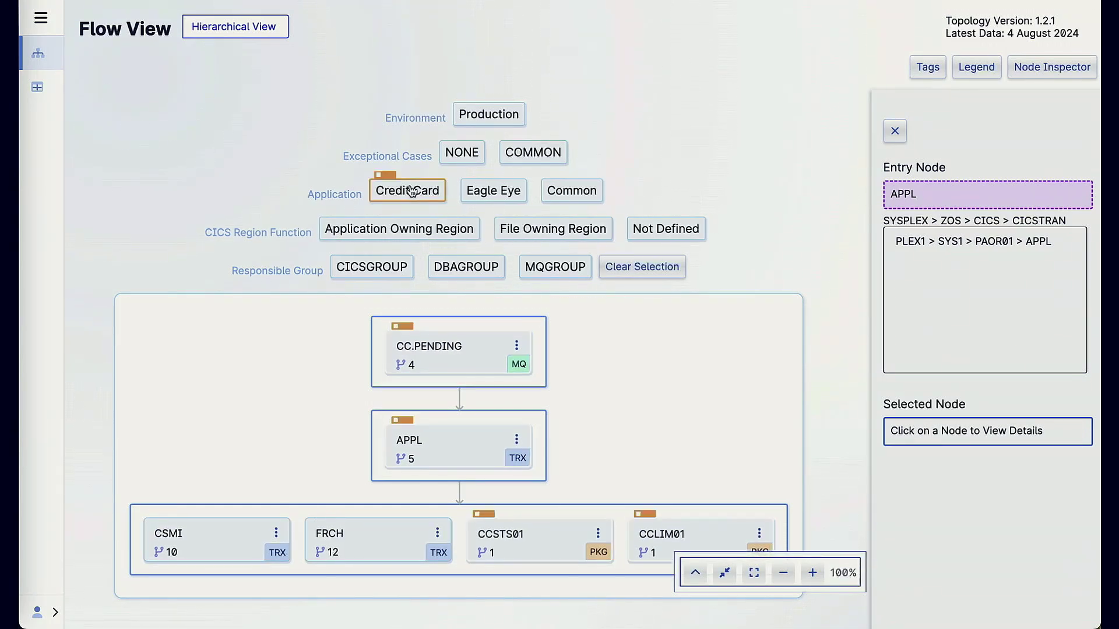
{"action": "left_click", "coordinate": [491, 194]}
{"action": "left_click", "coordinate": [563, 199]}
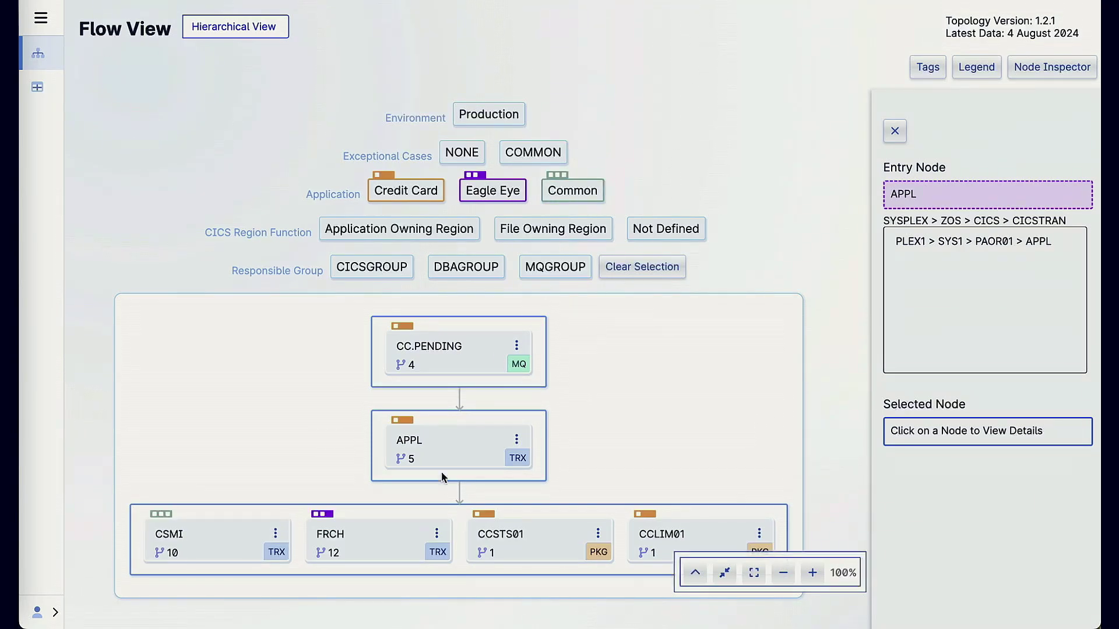
Step: Reopen the Flow View with FRCH as the entry node
{"action": "left_click", "coordinate": [392, 542]}
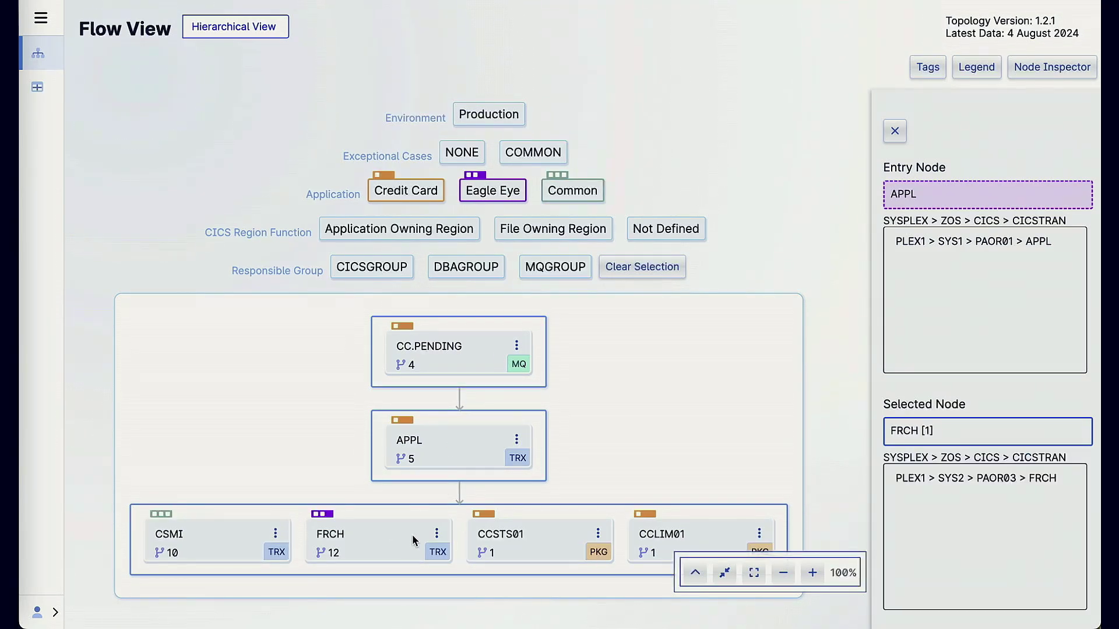
{"action": "left_click", "coordinate": [437, 534]}
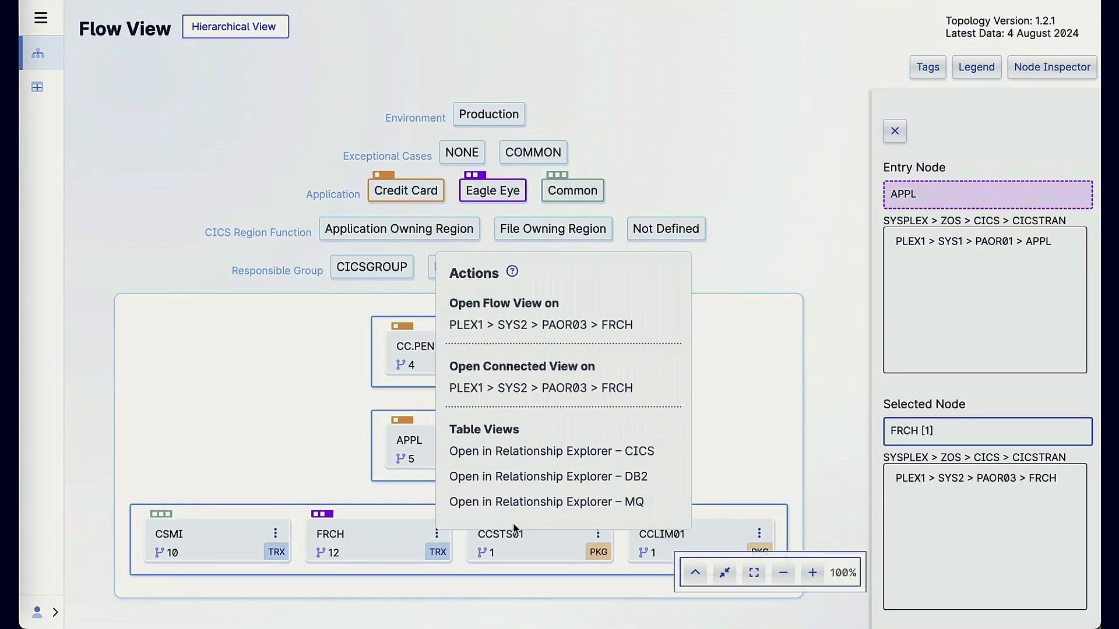
{"action": "left_click", "coordinate": [561, 329]}
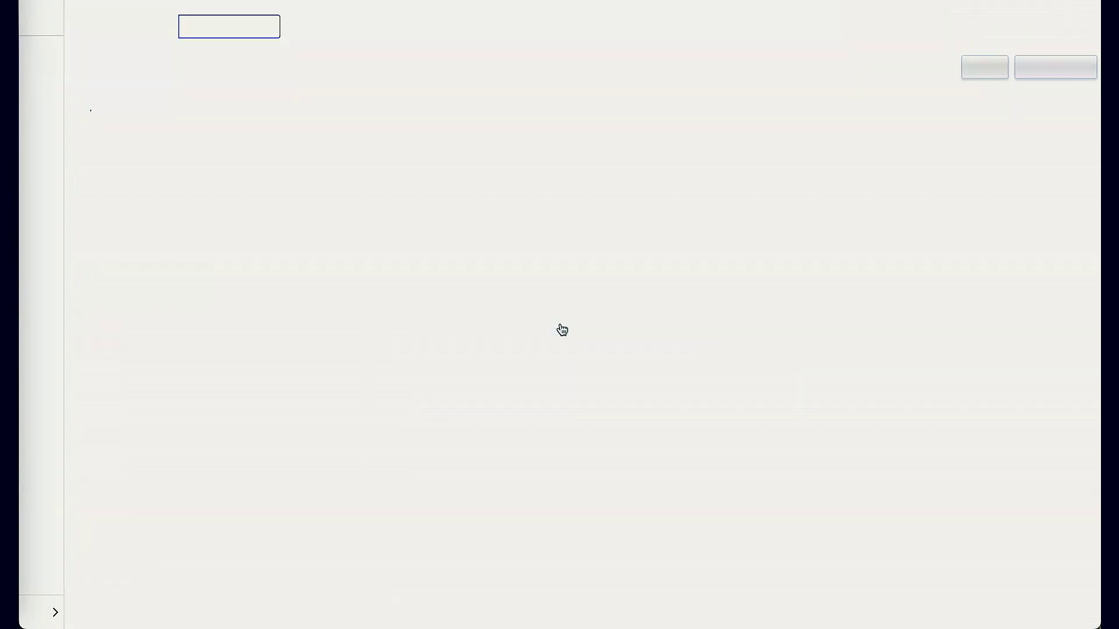
Step: Tag FRCH's flow with Credit Card and Eagle Eye, then open EY.AUDIT1 in Relationship Explorer – MQ
{"action": "left_click", "coordinate": [931, 73]}
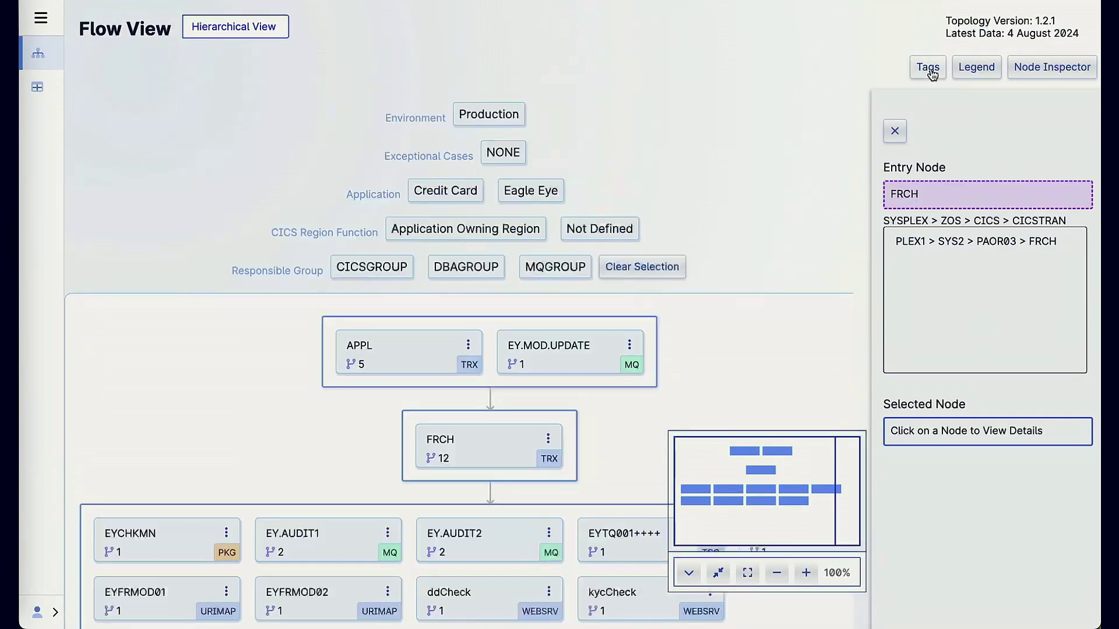
{"action": "left_click", "coordinate": [689, 574]}
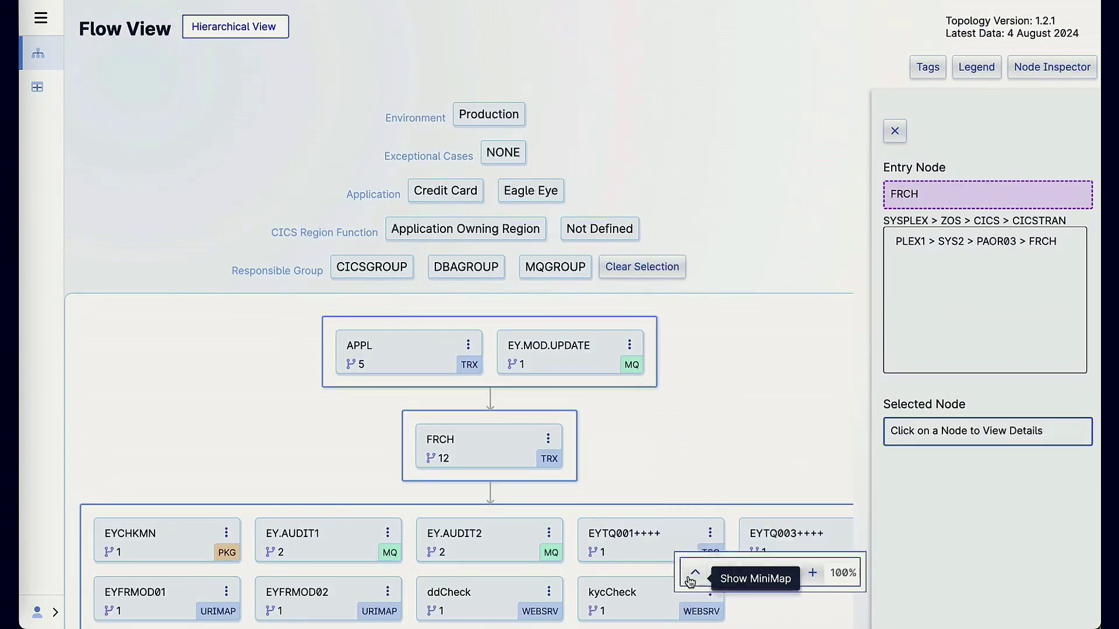
{"action": "left_click", "coordinate": [452, 193]}
{"action": "left_click", "coordinate": [526, 199]}
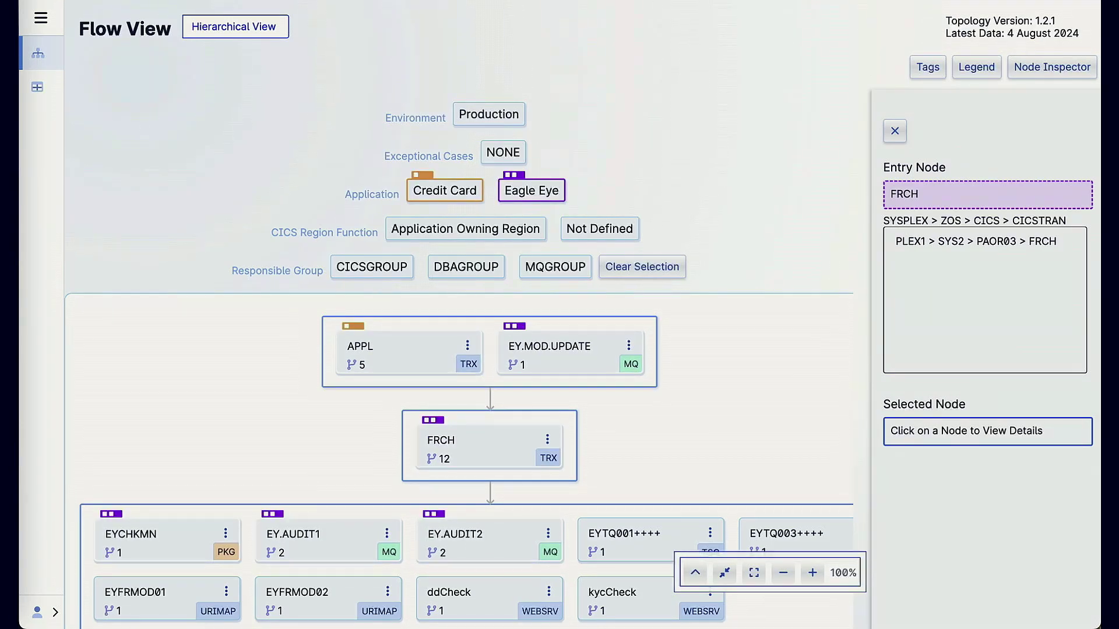
{"action": "left_click", "coordinate": [387, 538]}
{"action": "left_click", "coordinate": [506, 509]}
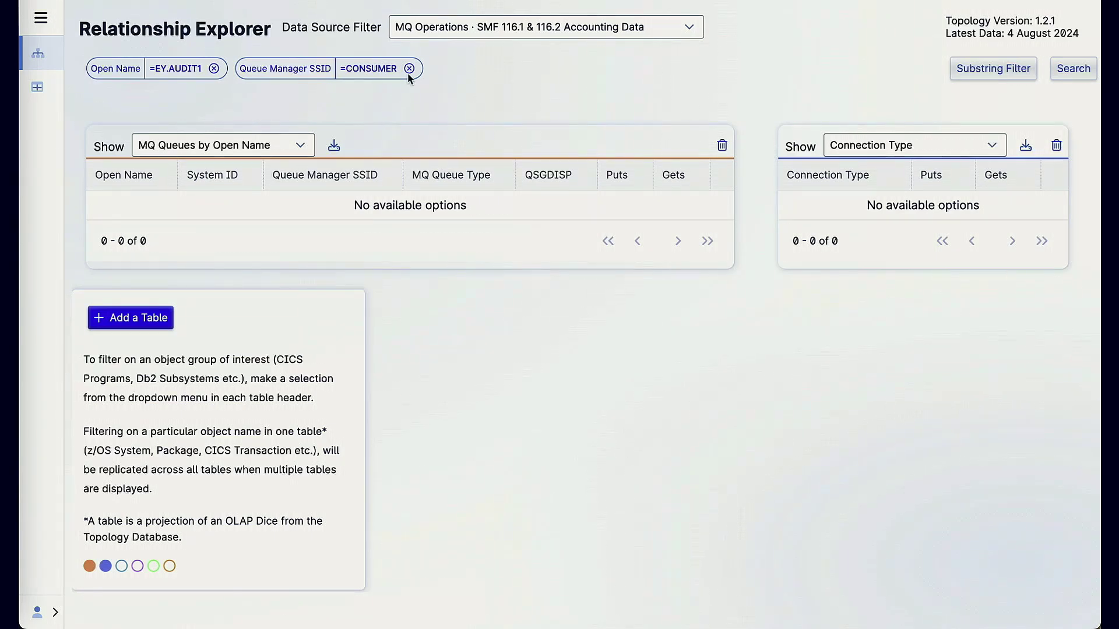
Step: Replace the CONSUMER and EY.AUDIT1 filters with Connection Type = Channel Initiator
{"action": "left_click", "coordinate": [409, 69]}
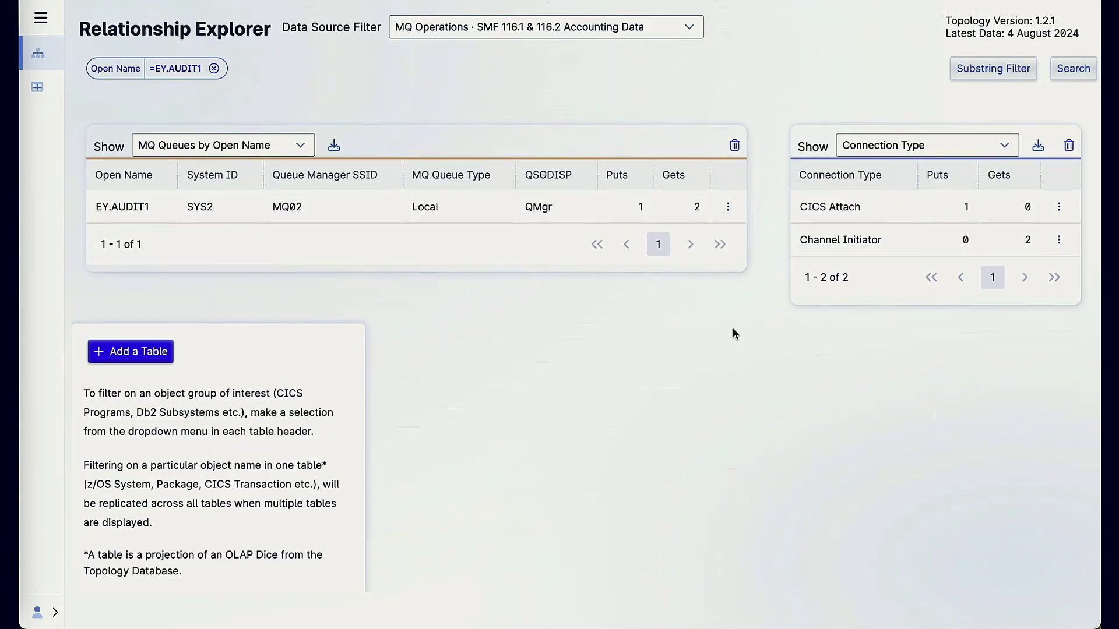
{"action": "left_click", "coordinate": [842, 245]}
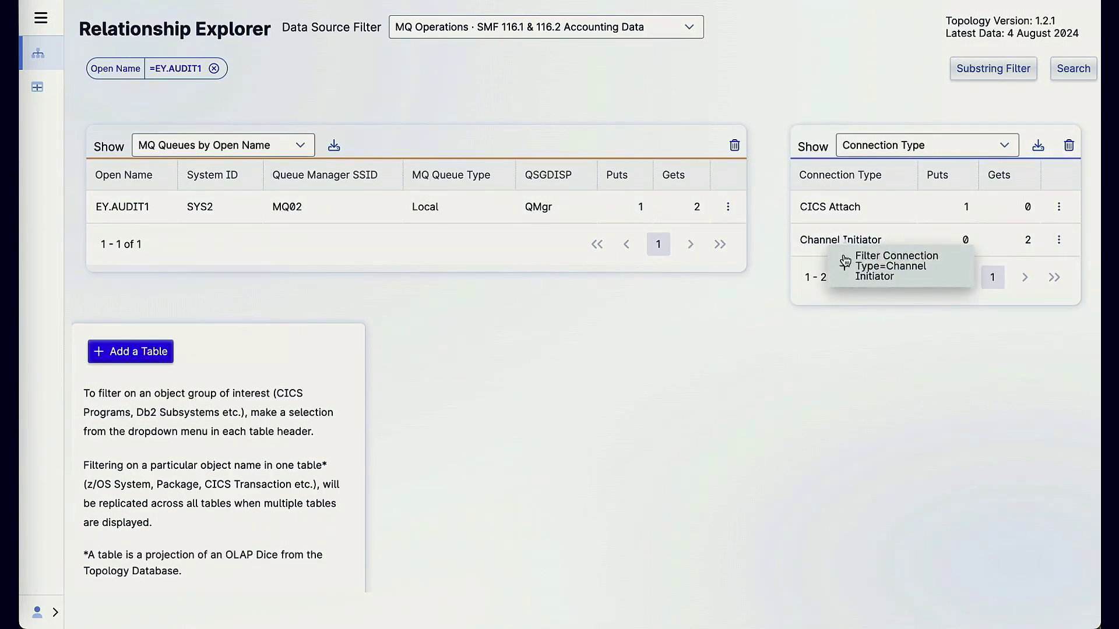
{"action": "left_click", "coordinate": [848, 268]}
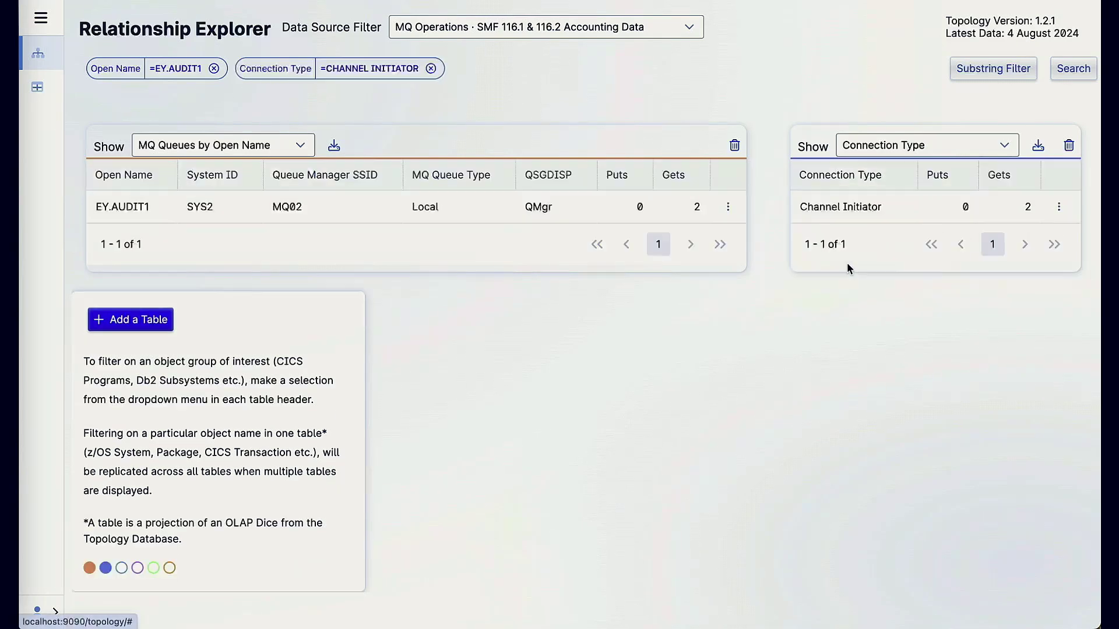
{"action": "left_click", "coordinate": [214, 69]}
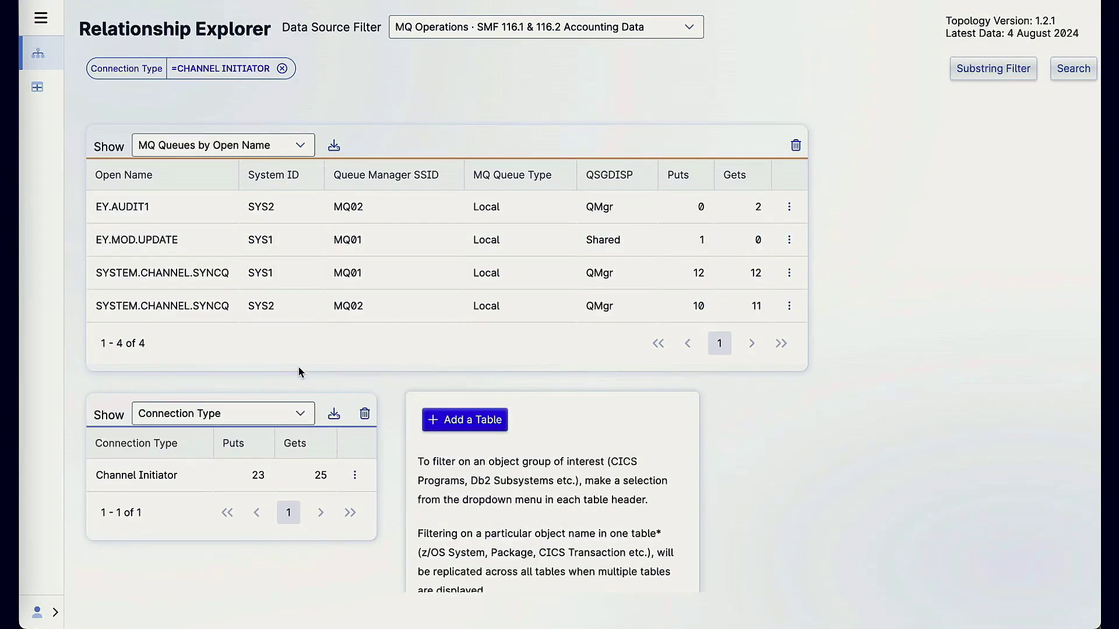
Step: Add a third table showing Channel Connections
{"action": "left_click", "coordinate": [473, 419]}
{"action": "left_click", "coordinate": [531, 414]}
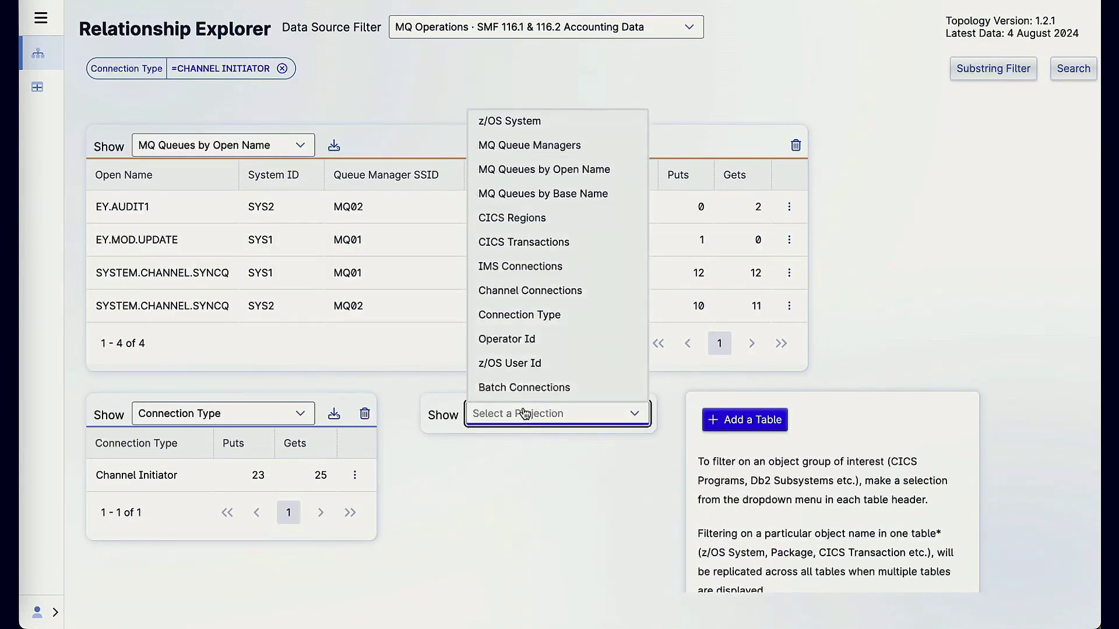
{"action": "left_click", "coordinate": [539, 290]}
{"action": "scroll", "coordinate": [569, 422], "scroll_direction": "down", "scroll_amount": 2}
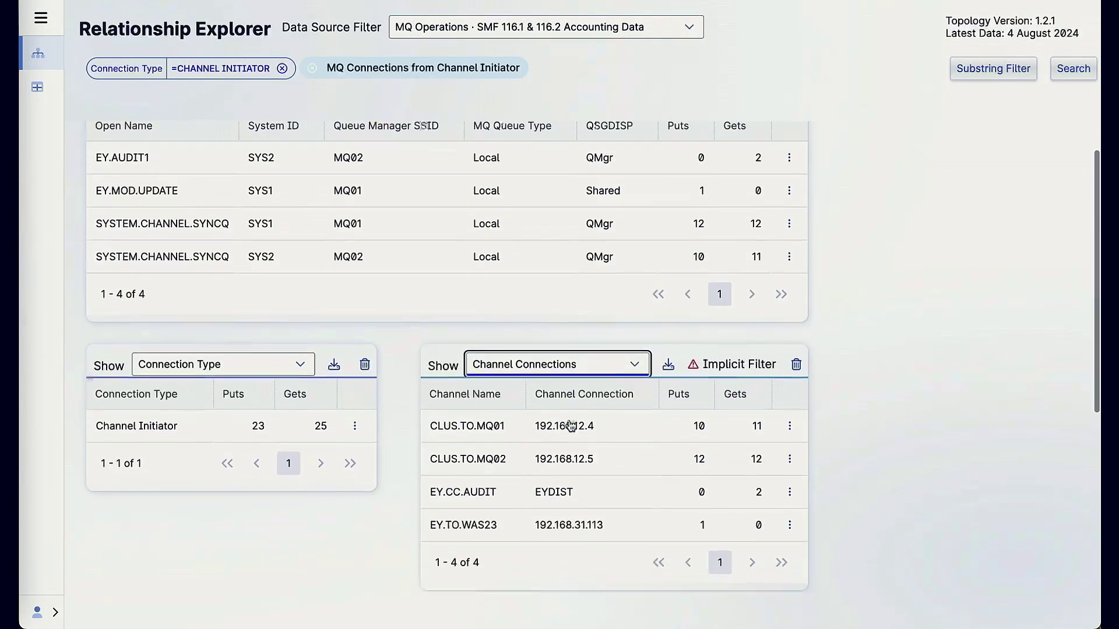
{"action": "scroll", "coordinate": [568, 418], "scroll_direction": "up", "scroll_amount": 2}
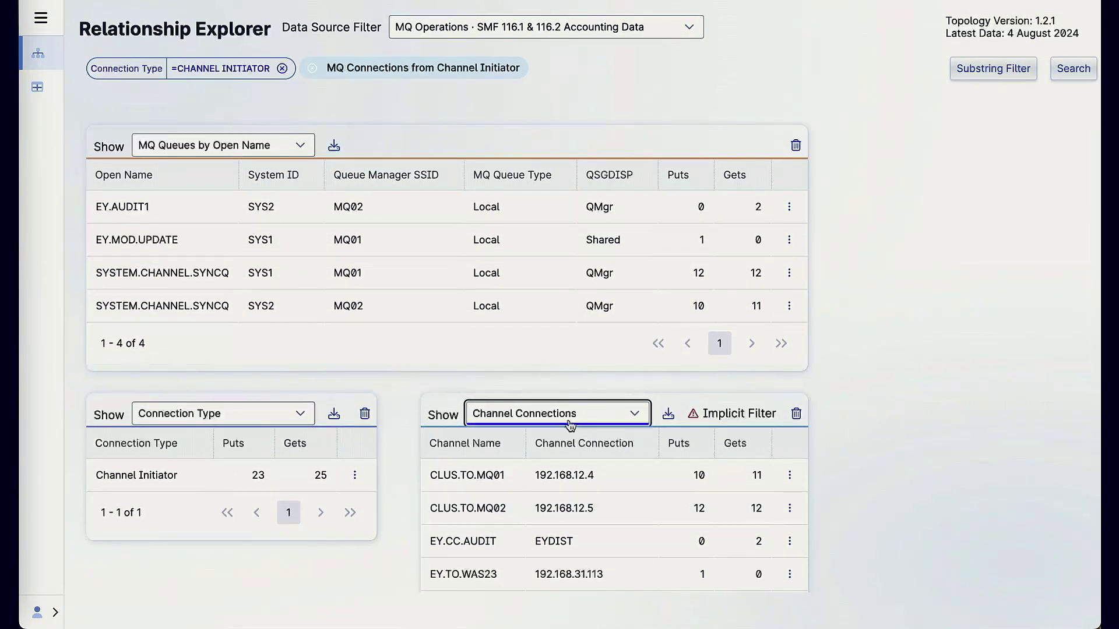
Step: Remove the Connection Type filter and switch the third table to Pageset Ids
{"action": "left_click", "coordinate": [282, 69]}
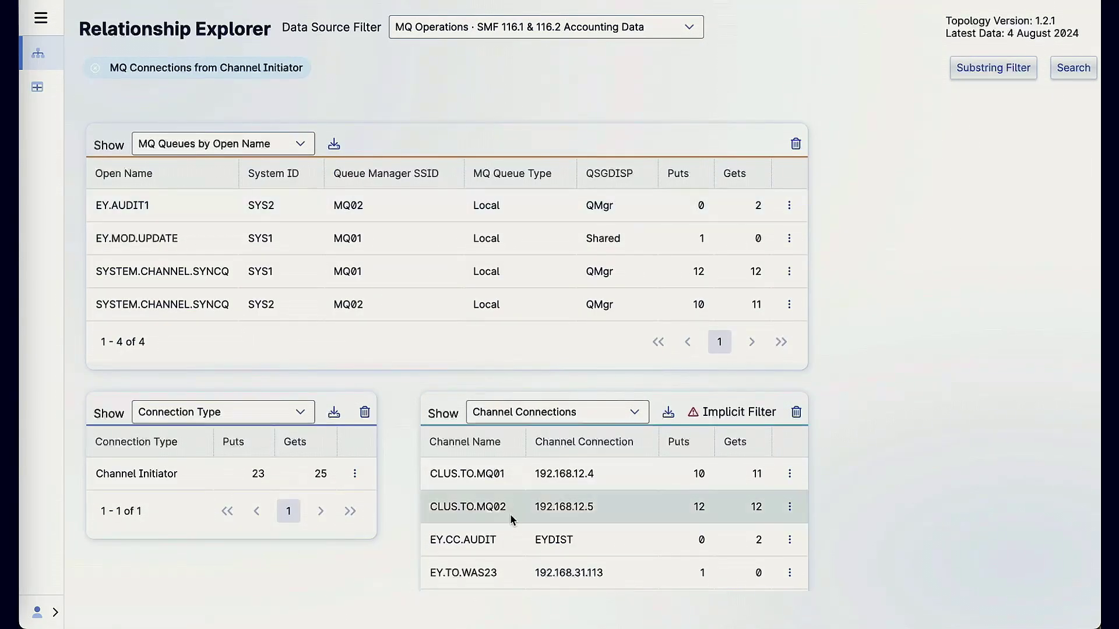
{"action": "left_click", "coordinate": [543, 414]}
{"action": "scroll", "coordinate": [559, 317], "scroll_direction": "down", "scroll_amount": 5}
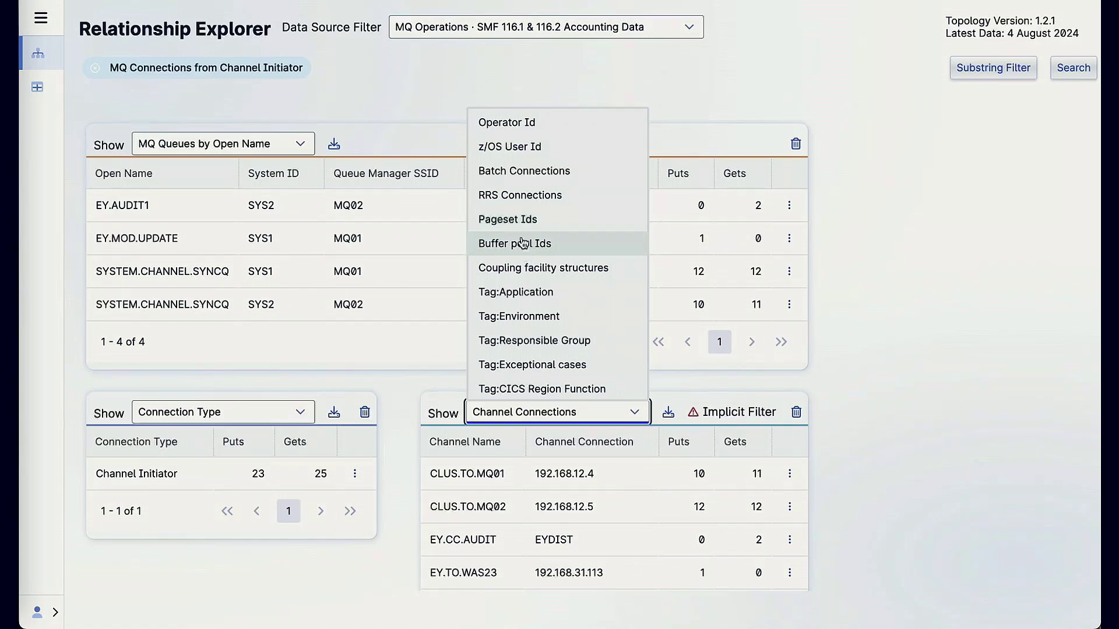
{"action": "left_click", "coordinate": [512, 220]}
{"action": "scroll", "coordinate": [558, 436], "scroll_direction": "down", "scroll_amount": 8}
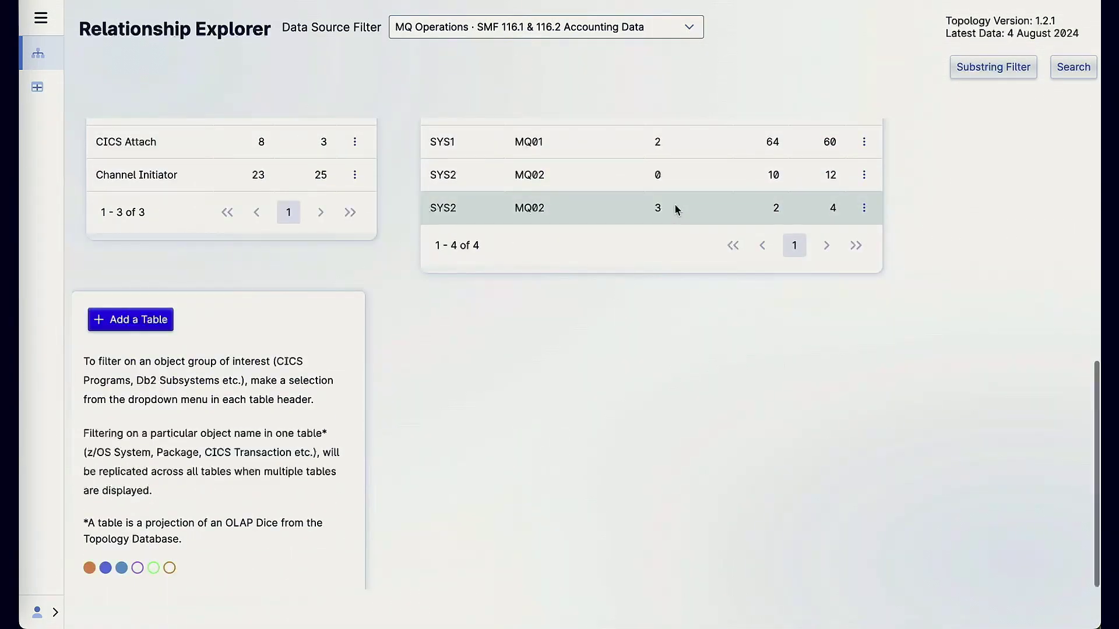
{"action": "scroll", "coordinate": [674, 210], "scroll_direction": "up", "scroll_amount": 3}
Step: Filter all MQ tables to Pageset Id = 2
{"action": "left_click", "coordinate": [660, 290]}
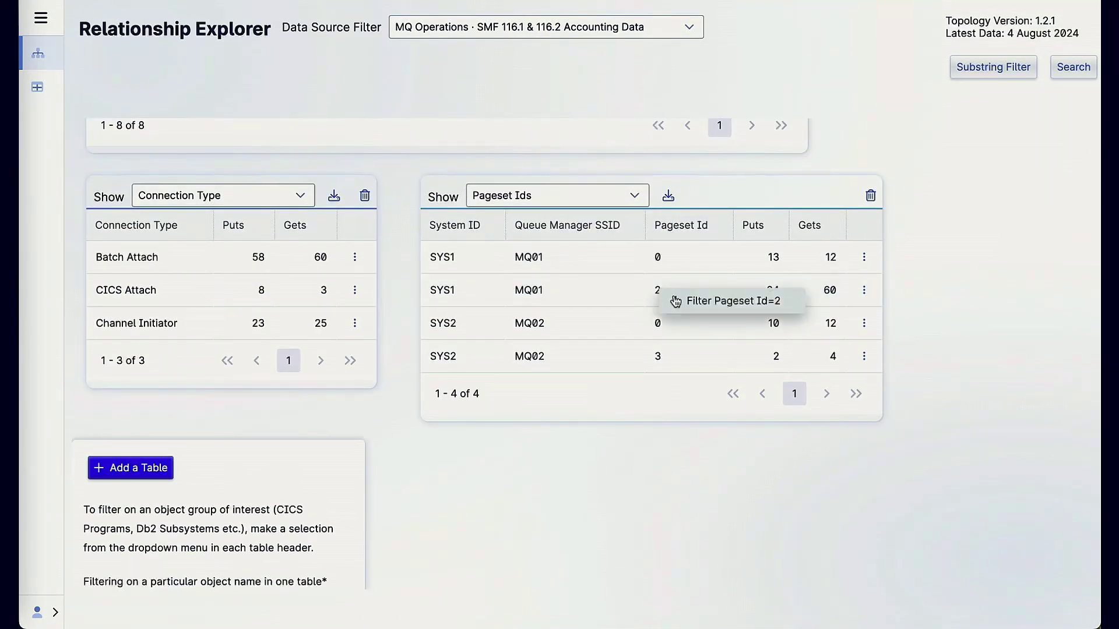
{"action": "left_click", "coordinate": [679, 303]}
{"action": "scroll", "coordinate": [676, 298], "scroll_direction": "up", "scroll_amount": 2}
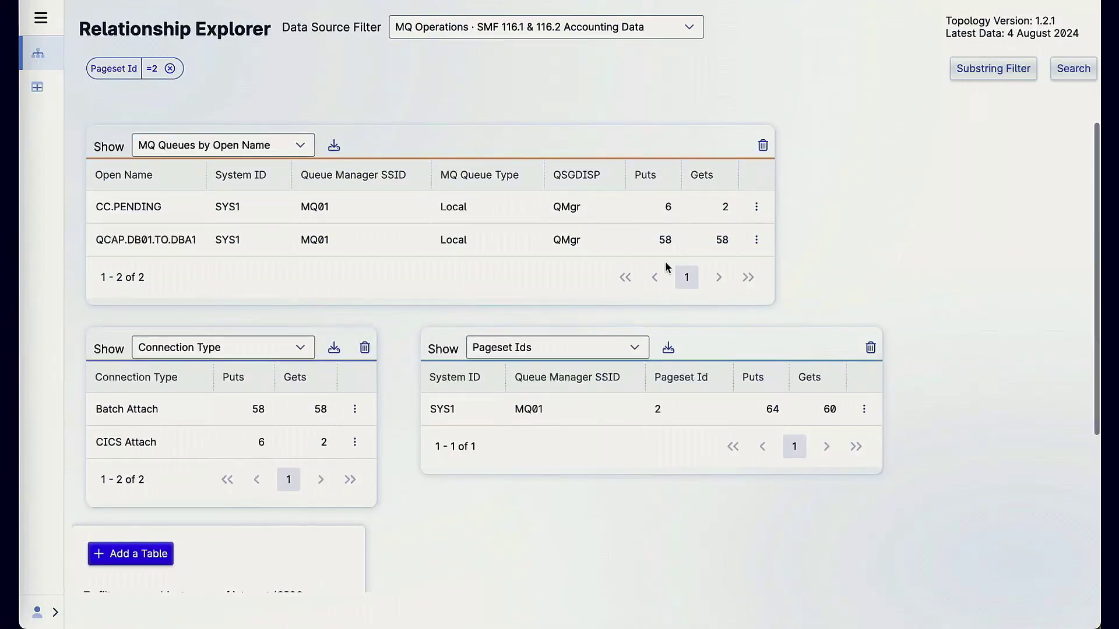